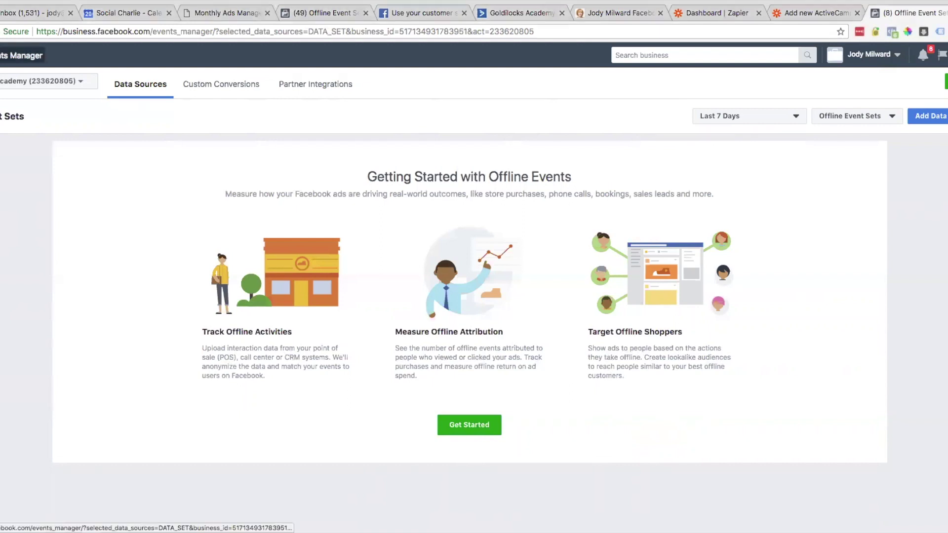
Go to the Offline Events section of Events Manager through the business tools menu
left_click(20, 55)
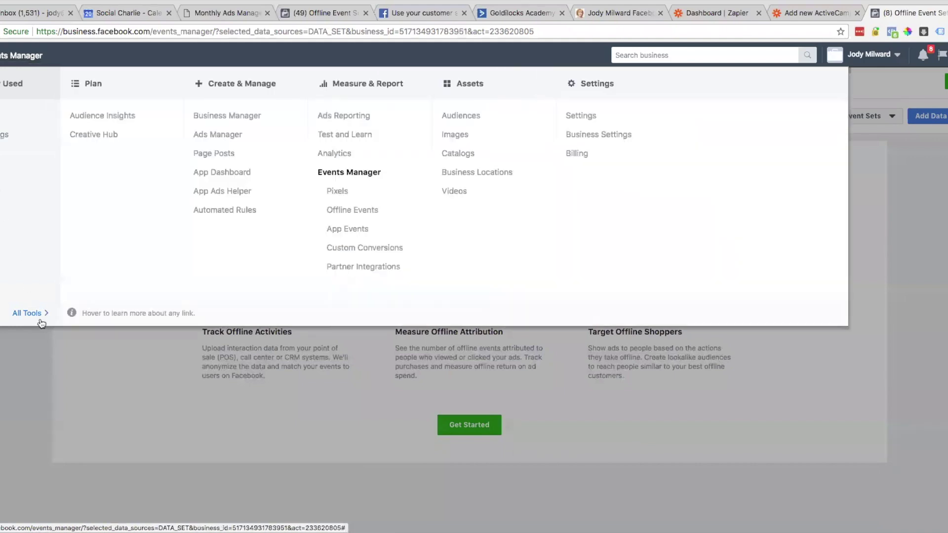
mouse_move(20, 313)
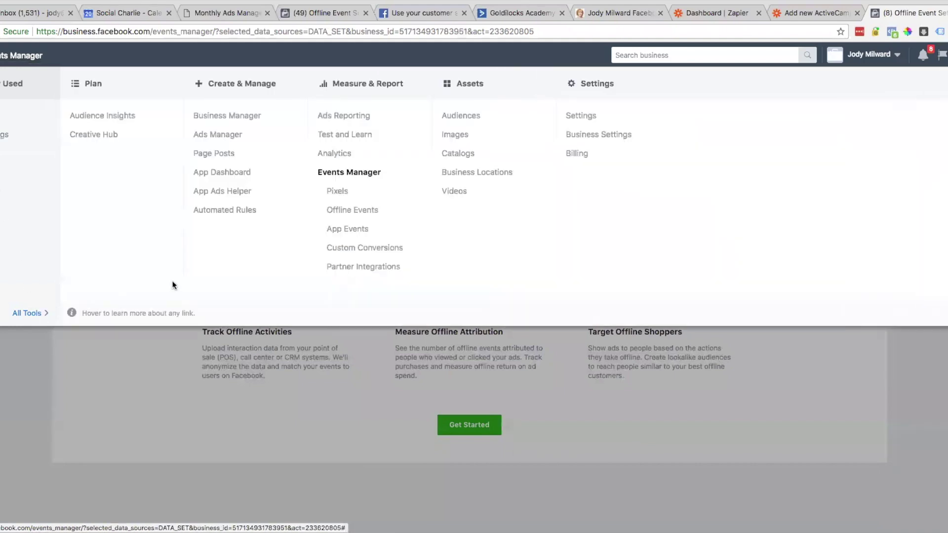
left_click(353, 211)
left_click(30, 387)
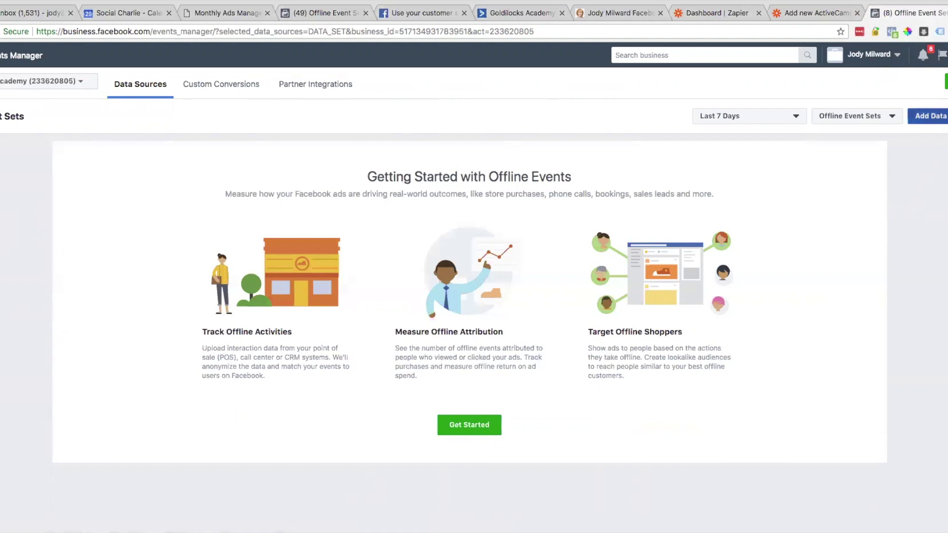
Add a new offline event set named 'The Visibility Code Students' and create it
left_click(942, 117)
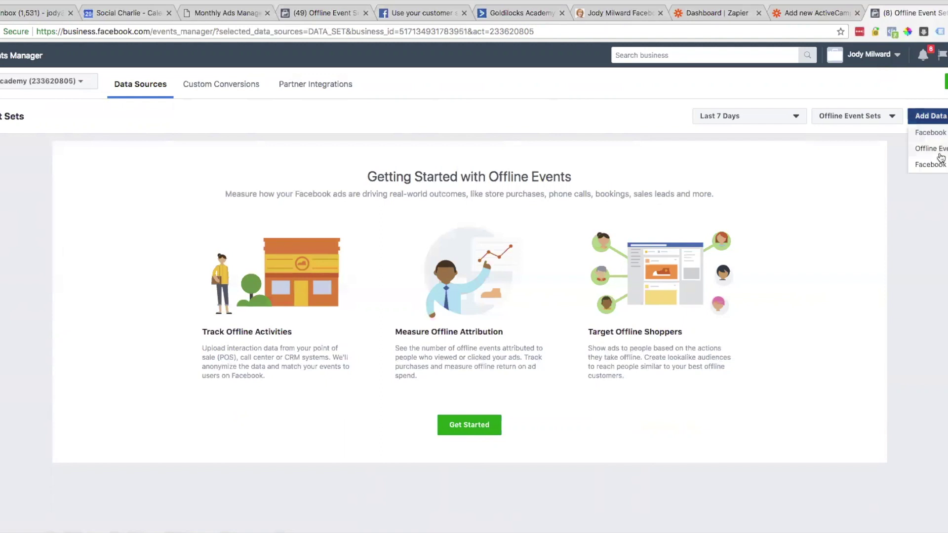
left_click(940, 149)
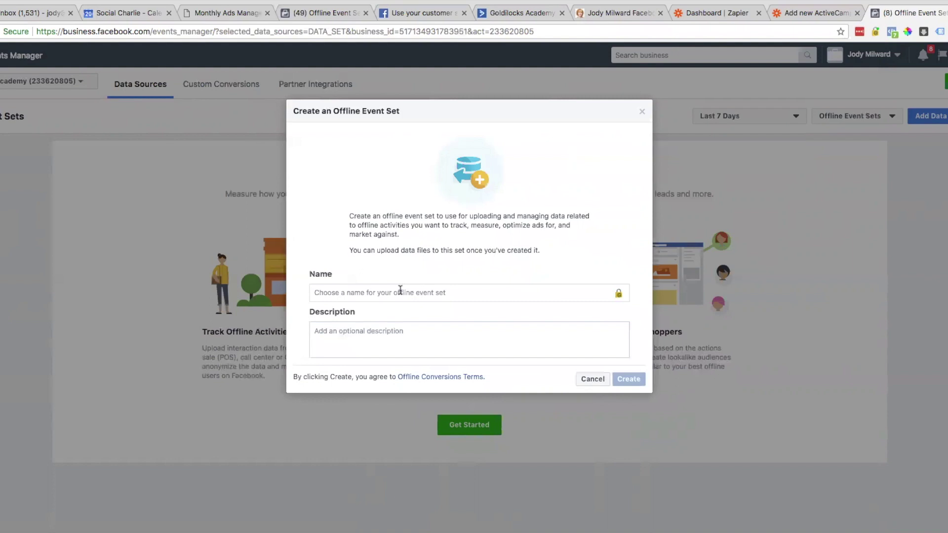
left_click(372, 292)
type("The Vi")
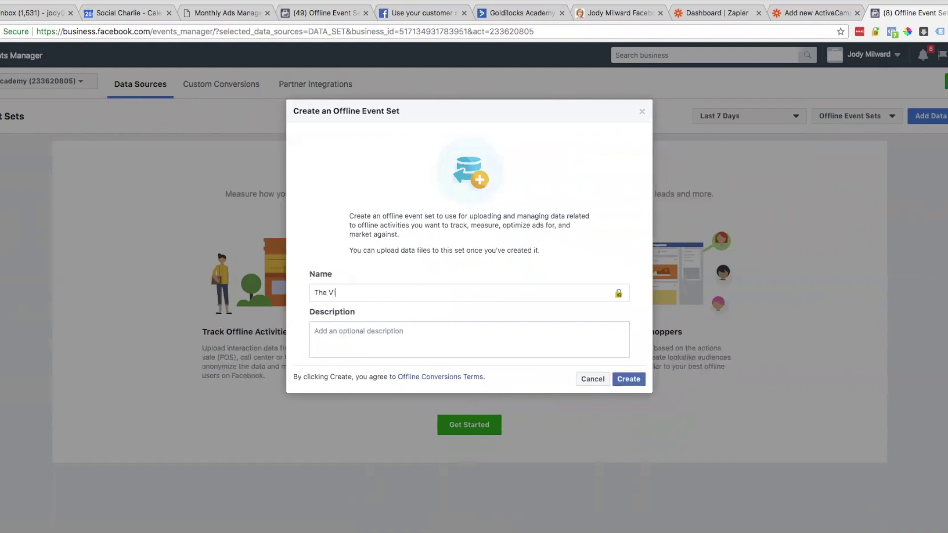
type("sitbility Code Students")
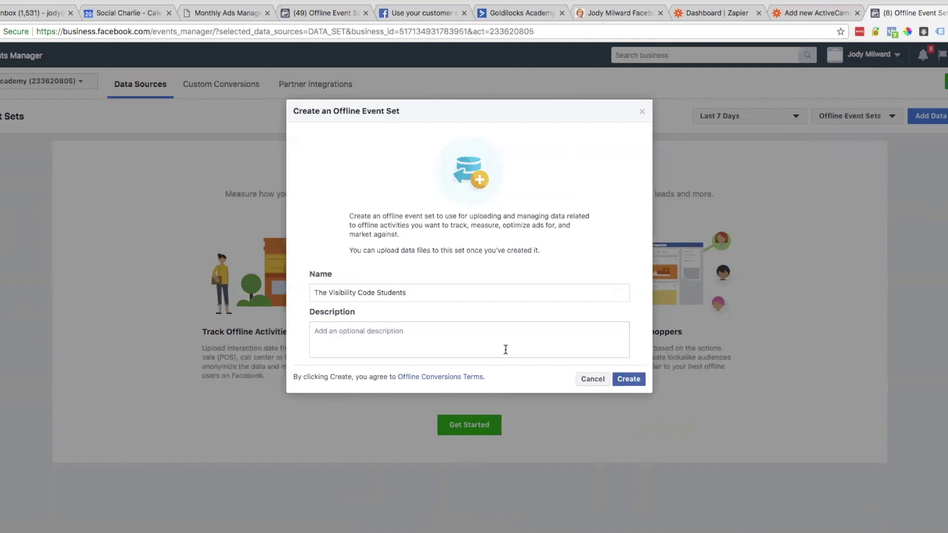
left_click(630, 380)
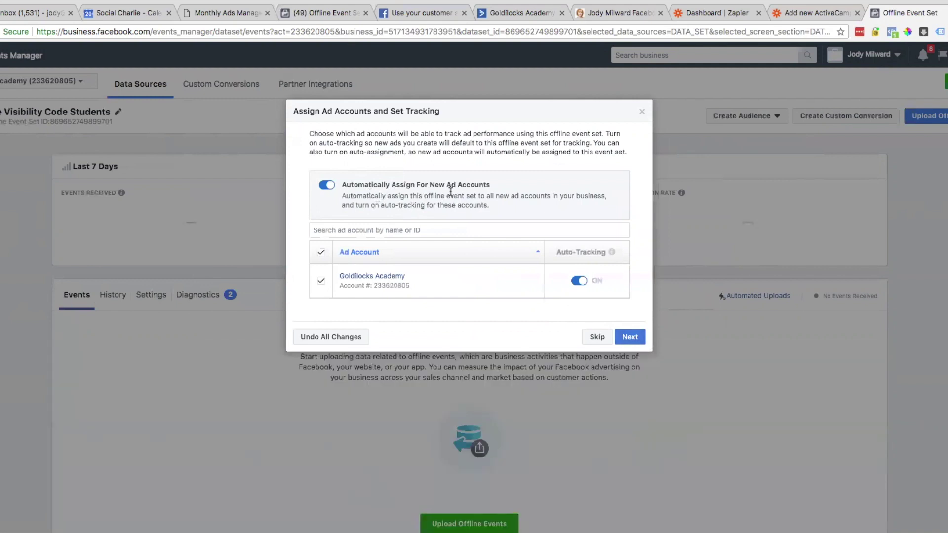
Turn off automatic assignment for new ad accounts and save the ad account assignment
left_click(325, 187)
left_click(629, 338)
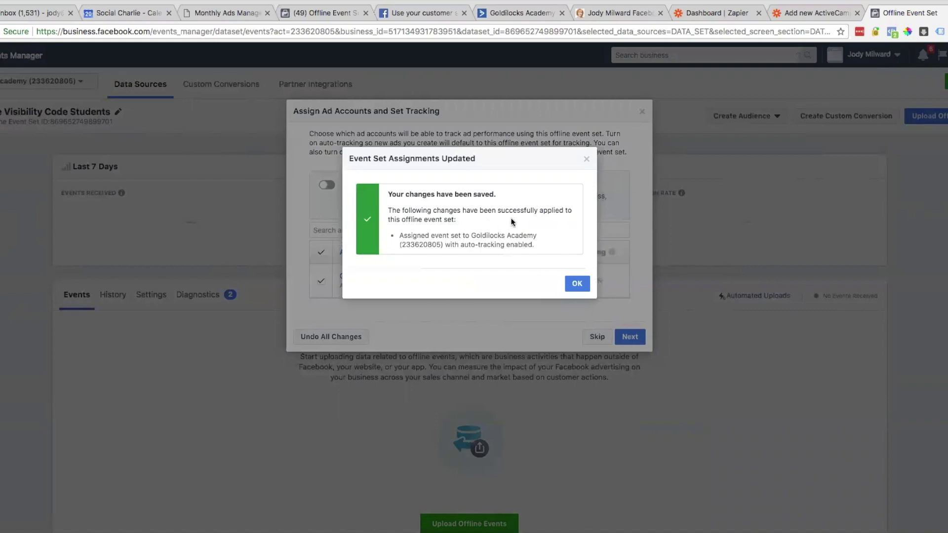
left_click(577, 283)
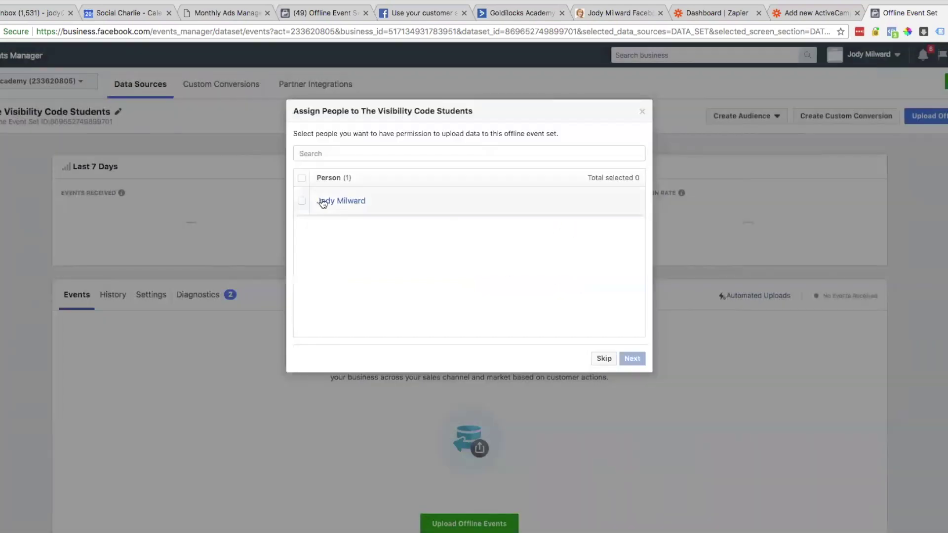
Make the listed person an Offline Event Set Admin and dismiss the confirmation
left_click(302, 200)
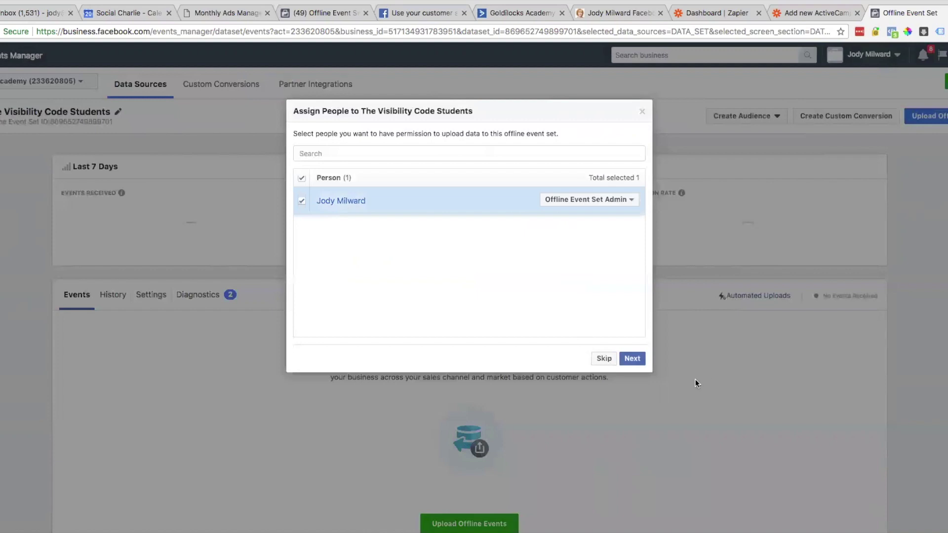
left_click(636, 358)
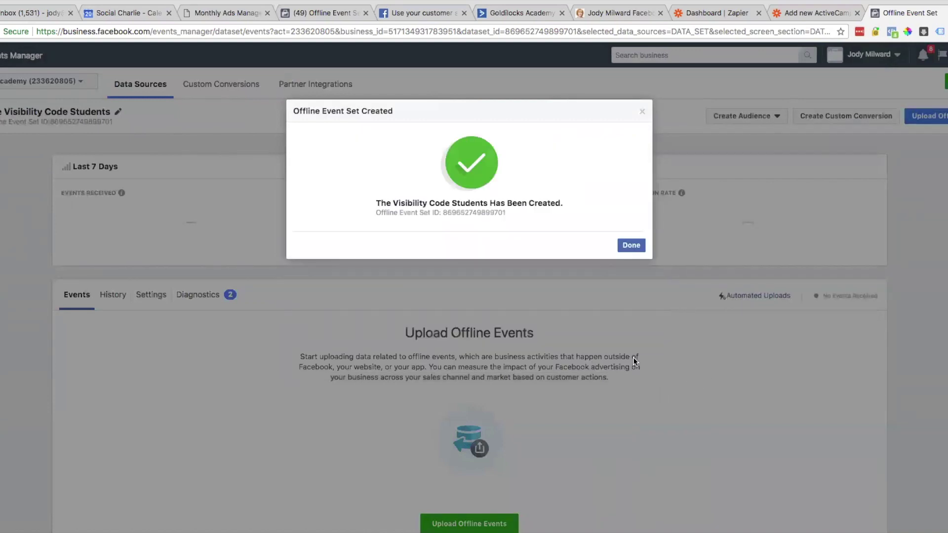
left_click(631, 246)
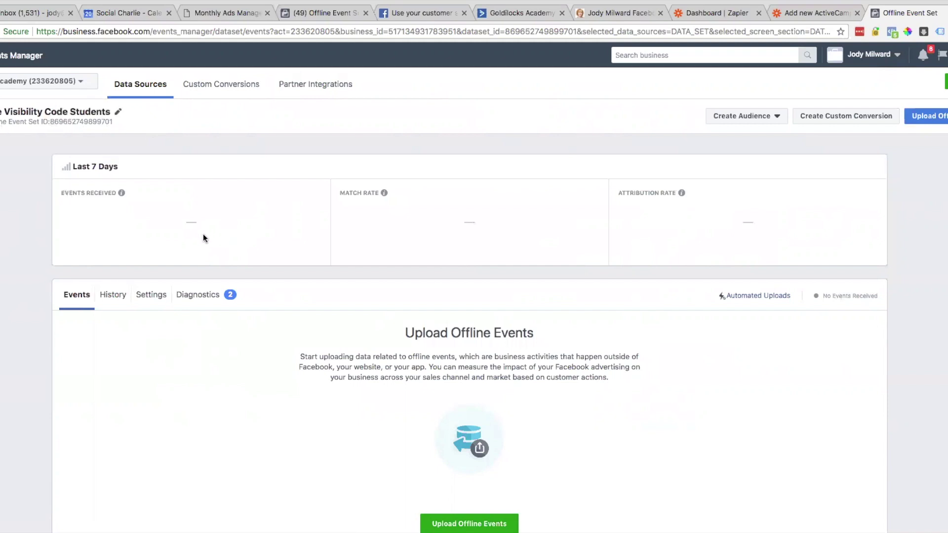
scroll(202, 234, "down", 2)
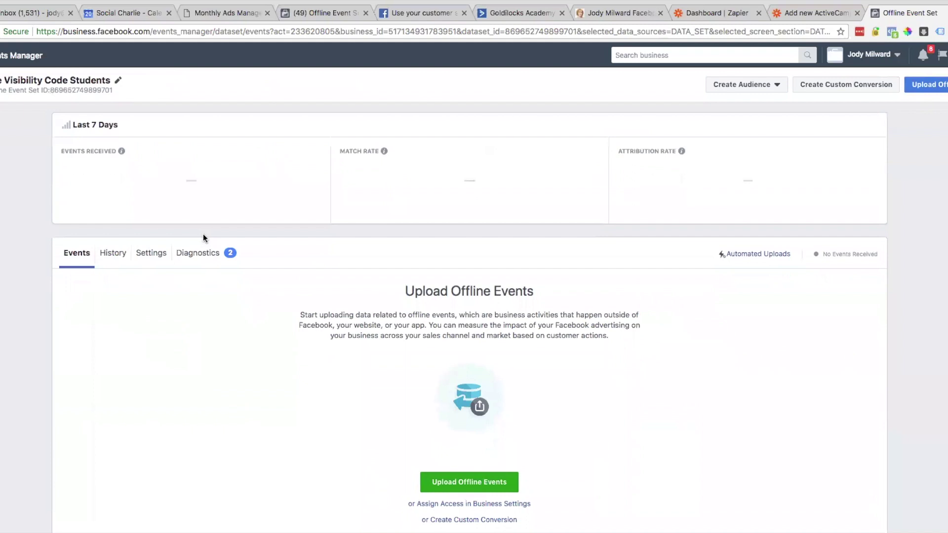
scroll(203, 238, "down", 1)
scroll(203, 237, "up", 3)
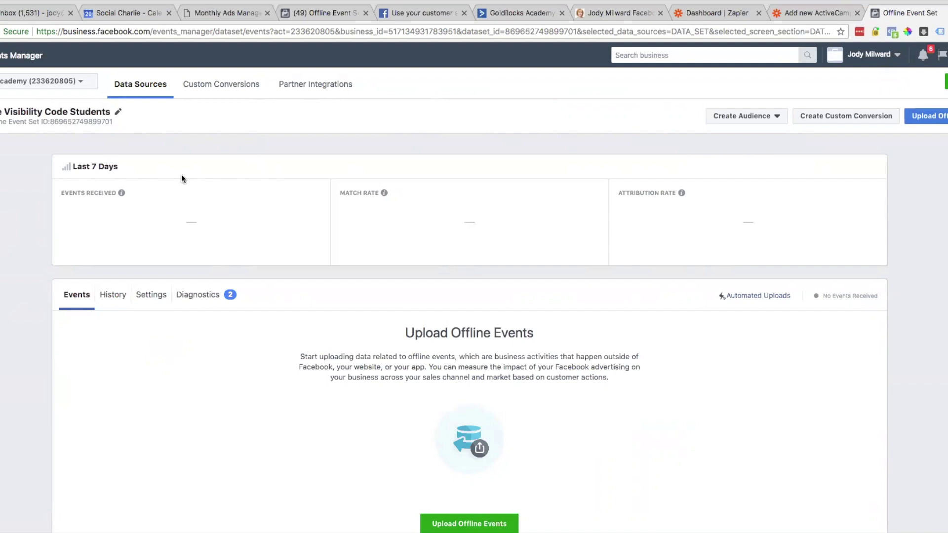
In Zapier's Explore page, clear the previously selected ActiveCampaign and Facebook Offline Conversions apps
left_click(802, 13)
left_click(721, 13)
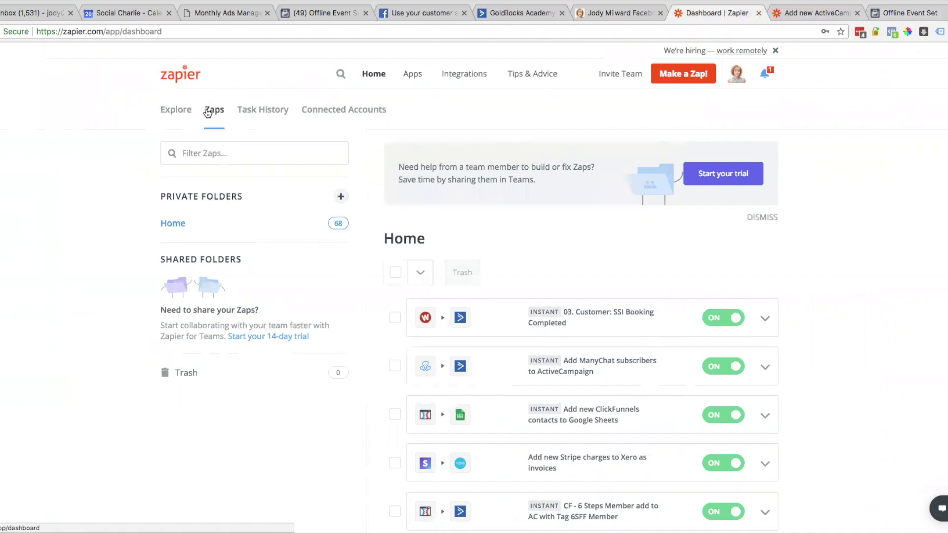
left_click(173, 109)
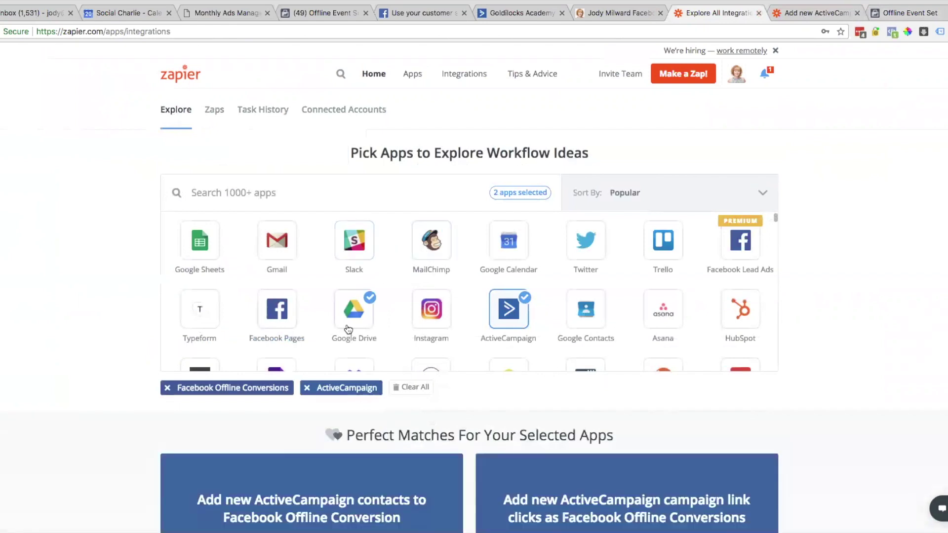
scroll(349, 330, "down", 3)
left_click(306, 388)
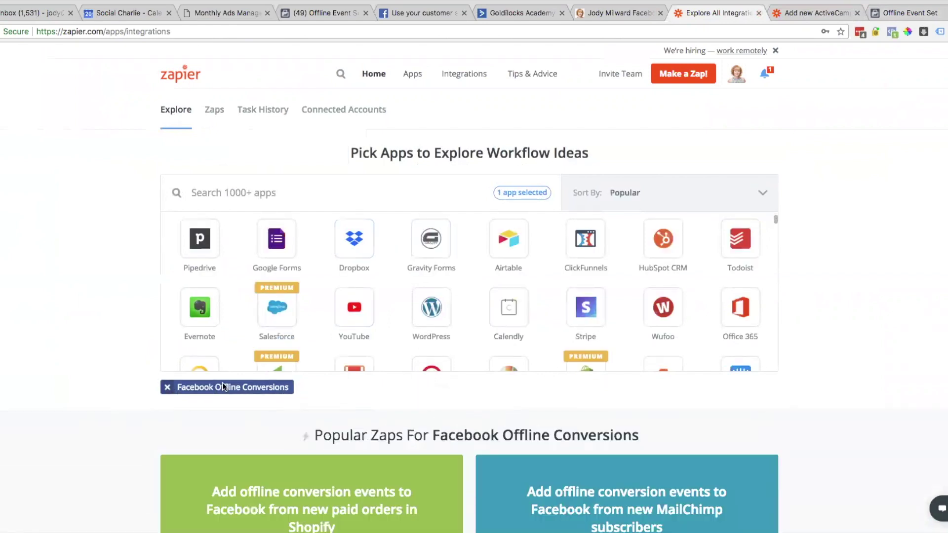
left_click(168, 389)
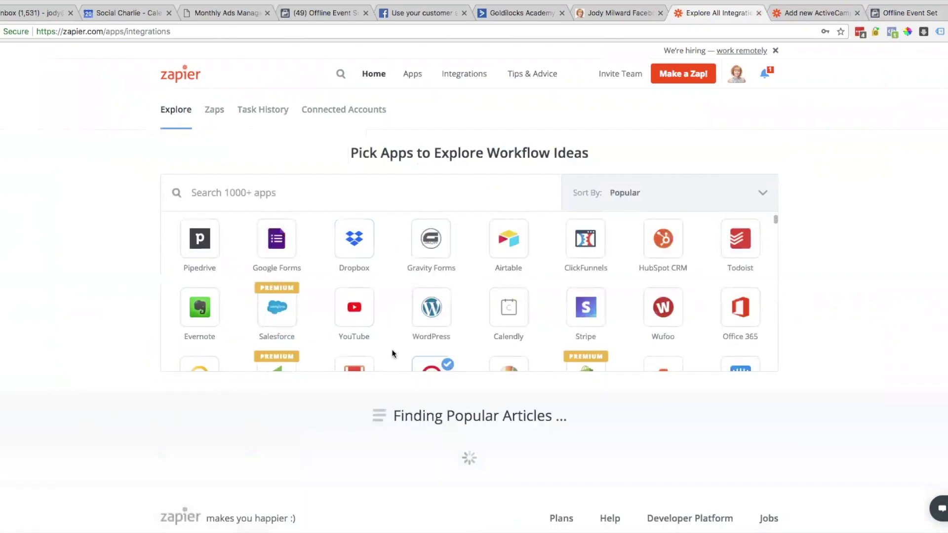
Pair ActiveCampaign with Facebook Offline Conversions to find the matching zap template
left_click(191, 192)
type("active")
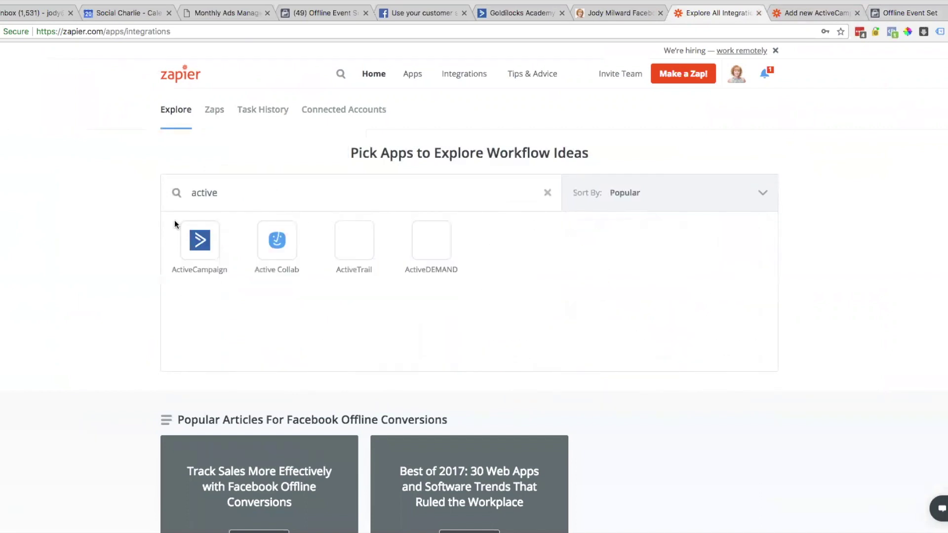
left_click(197, 239)
type("fac")
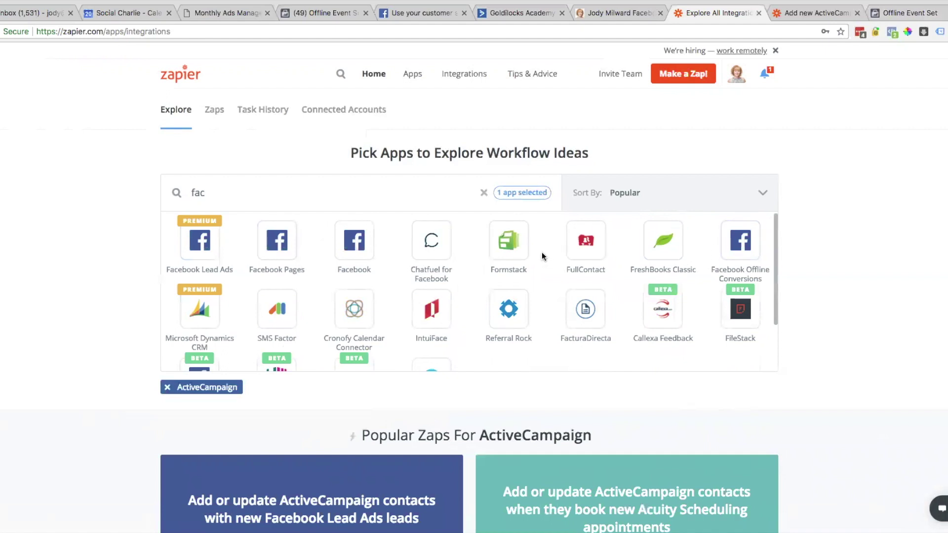
type("e")
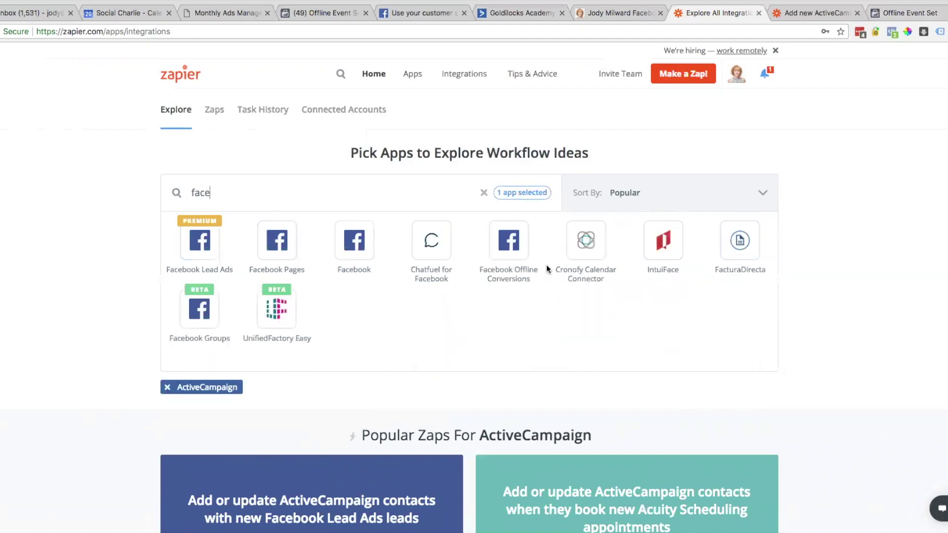
left_click(510, 253)
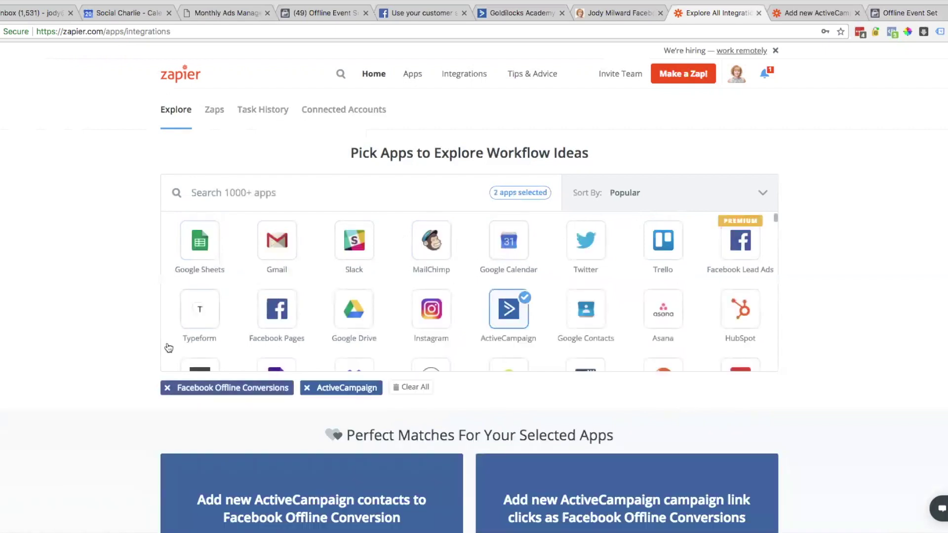
scroll(92, 310, "down", 4)
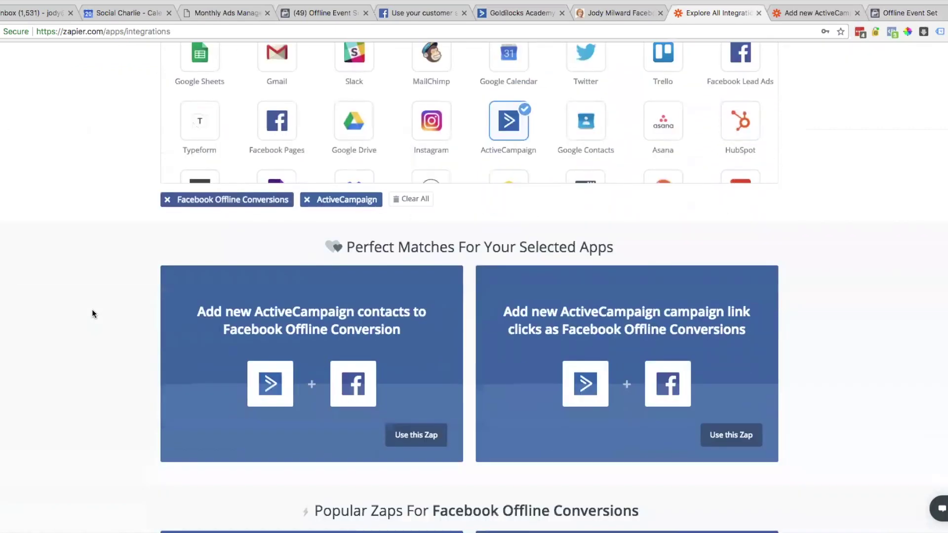
scroll(92, 309, "down", 1)
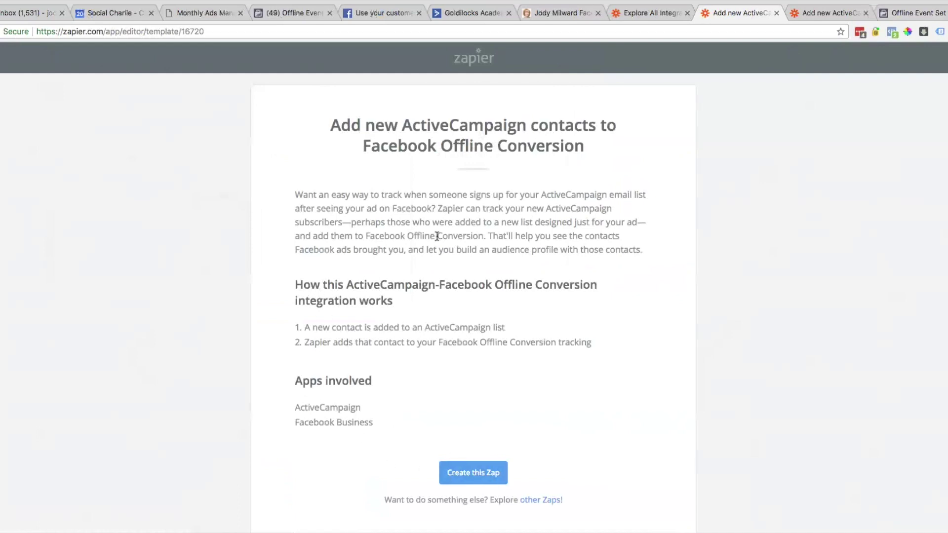
Create the zap from the template, keeping New Contact Added to List as the trigger
left_click(473, 474)
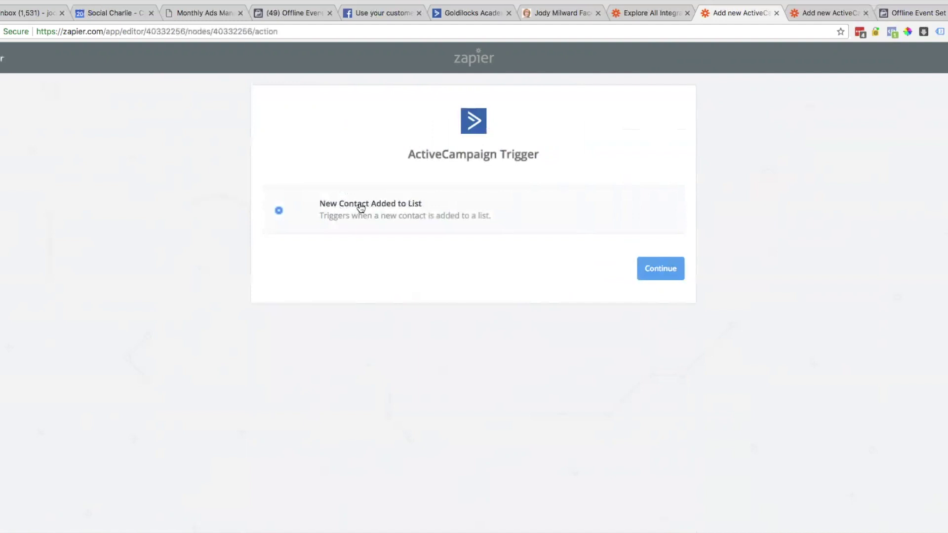
left_click(652, 269)
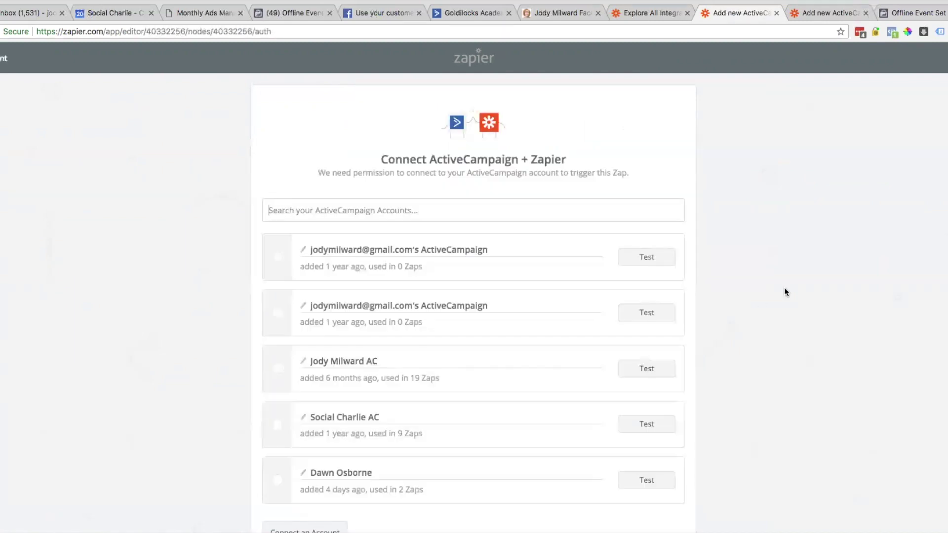
Connect the ActiveCampaign account used in 19 Zaps to the trigger
scroll(354, 344, "down", 1)
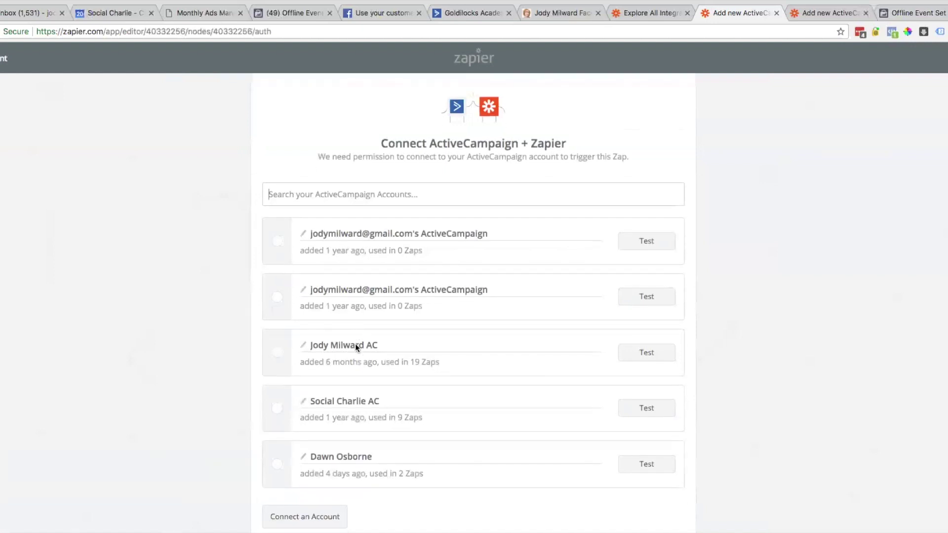
left_click(276, 353)
scroll(390, 365, "down", 5)
left_click(653, 484)
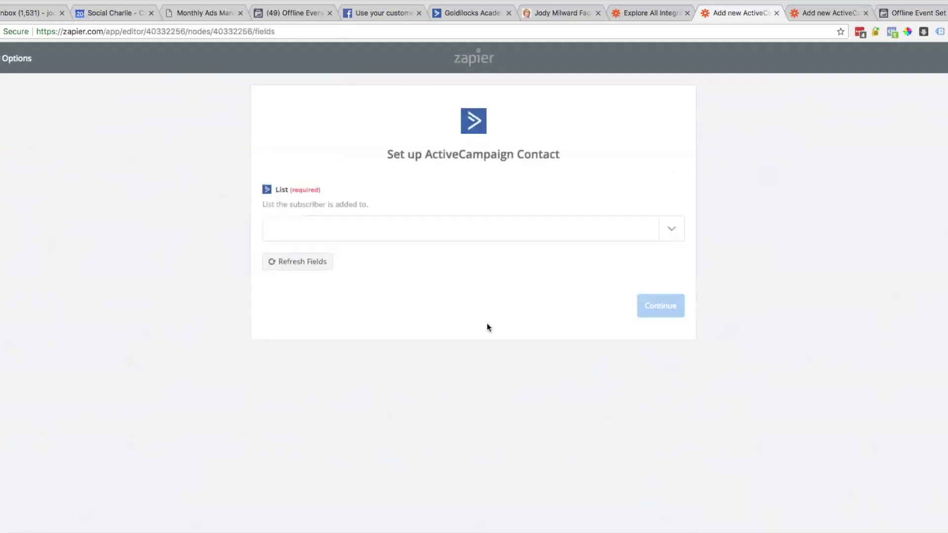
Set the trigger's list to The Visibility Code Students
left_click(671, 228)
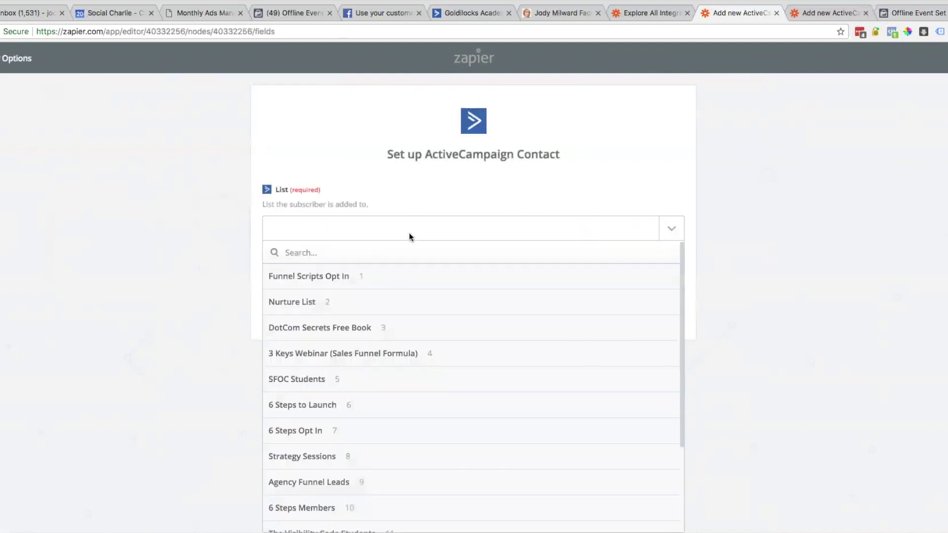
scroll(335, 469, "down", 2)
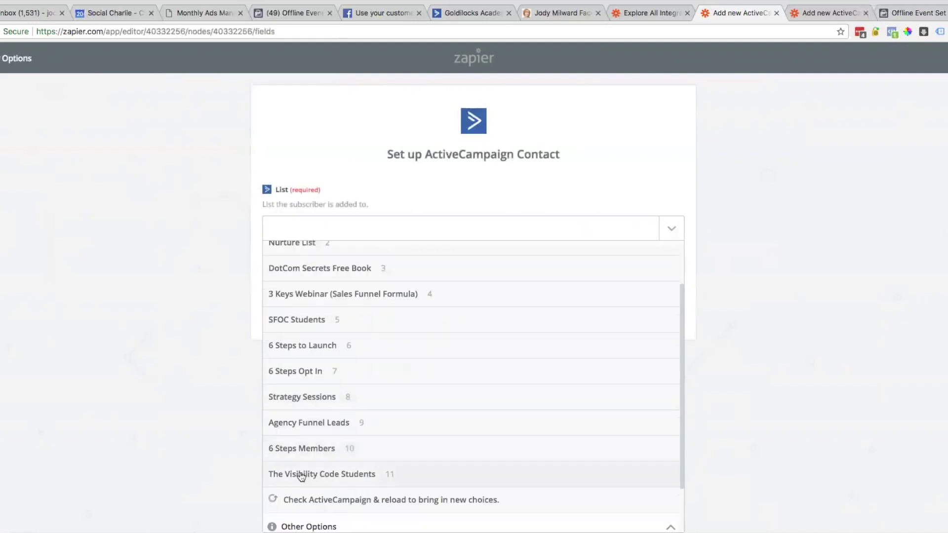
left_click(318, 475)
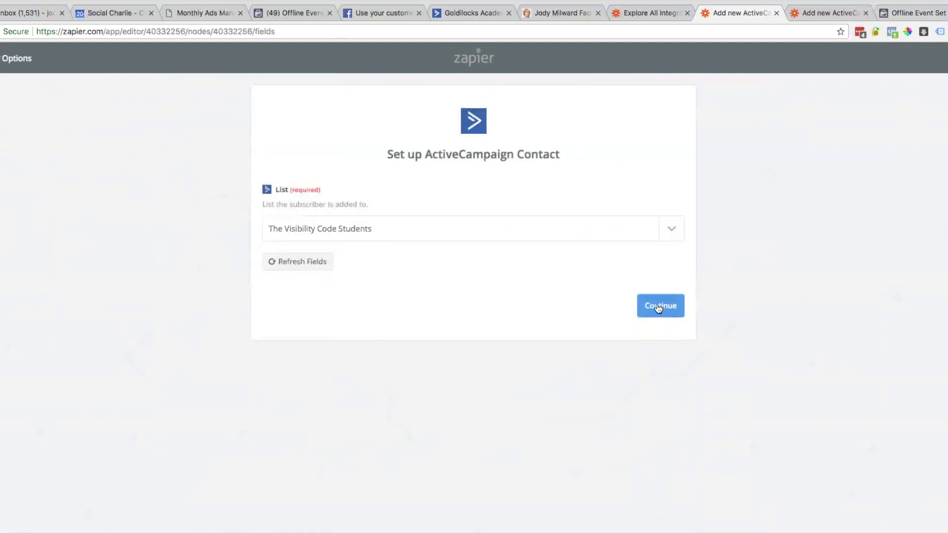
left_click(659, 307)
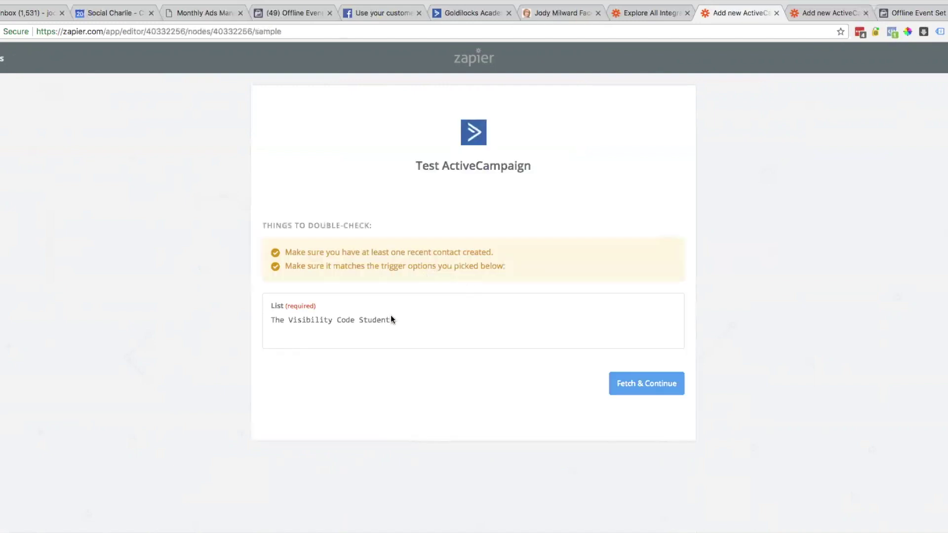
Fetch a sample ActiveCampaign contact and review its fields to test the trigger
left_click(636, 388)
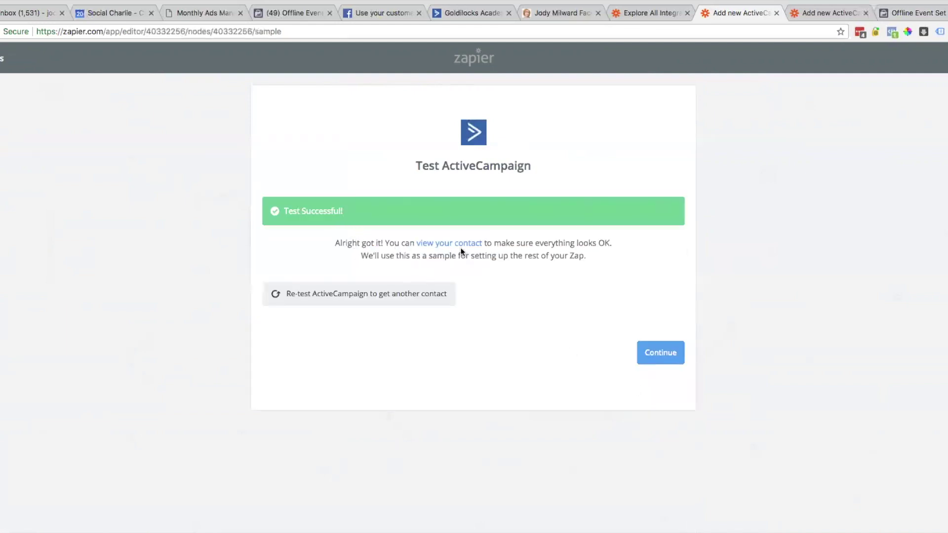
left_click(442, 243)
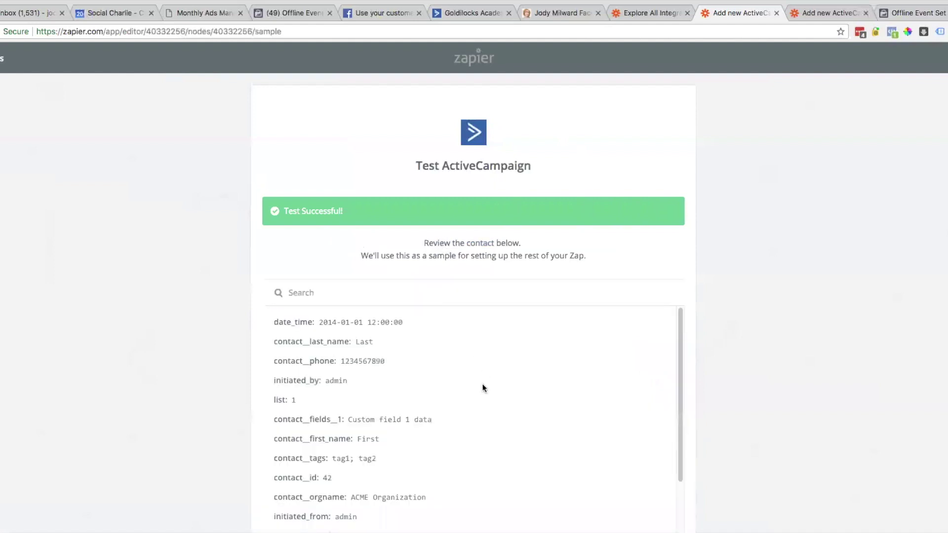
scroll(483, 387, "down", 3)
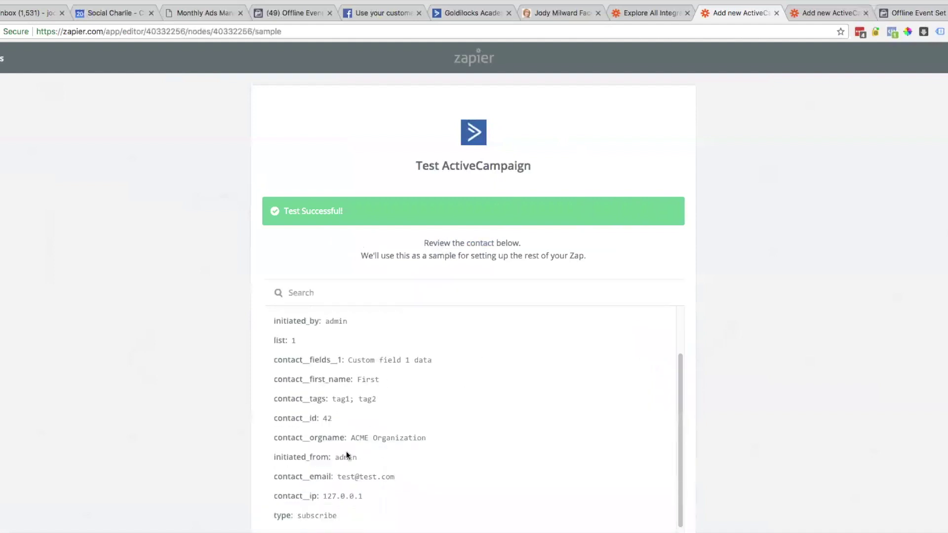
scroll(354, 416, "up", 3)
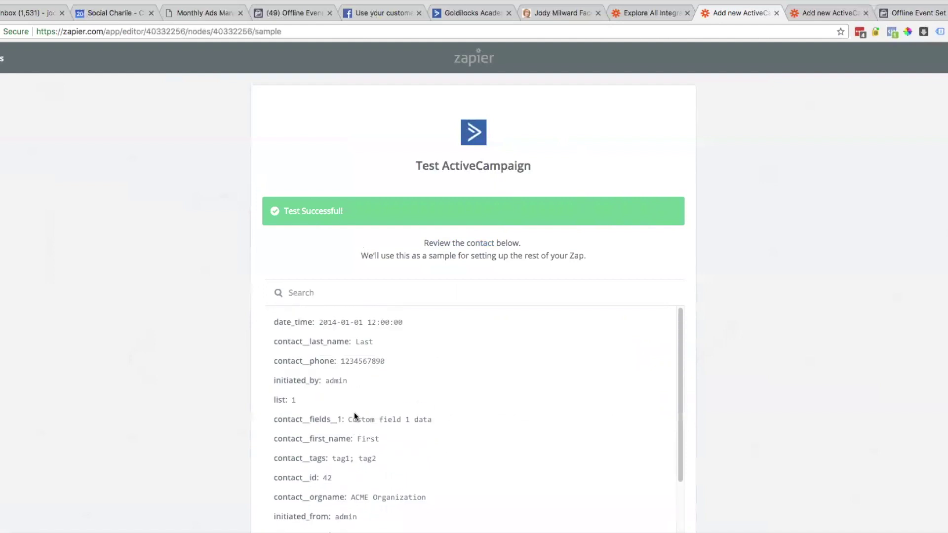
scroll(750, 356, "down", 4)
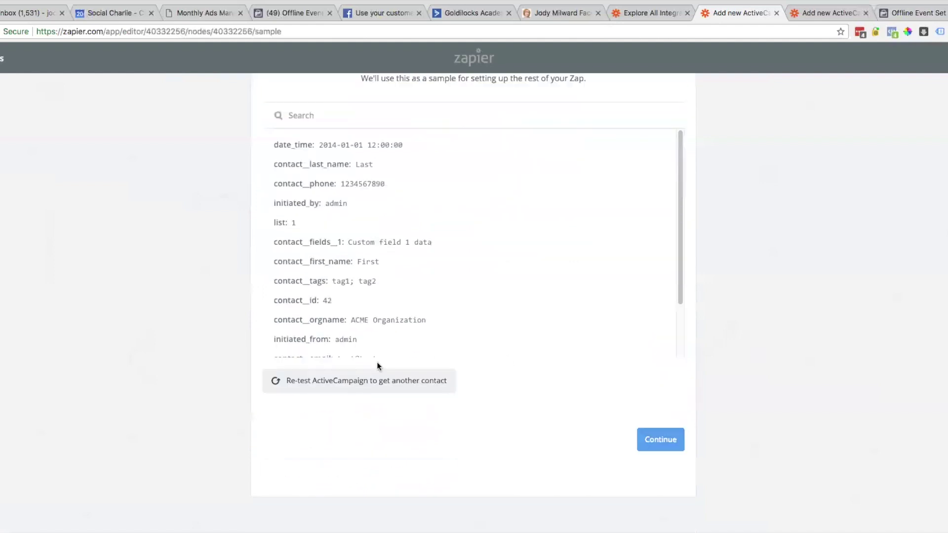
left_click(661, 443)
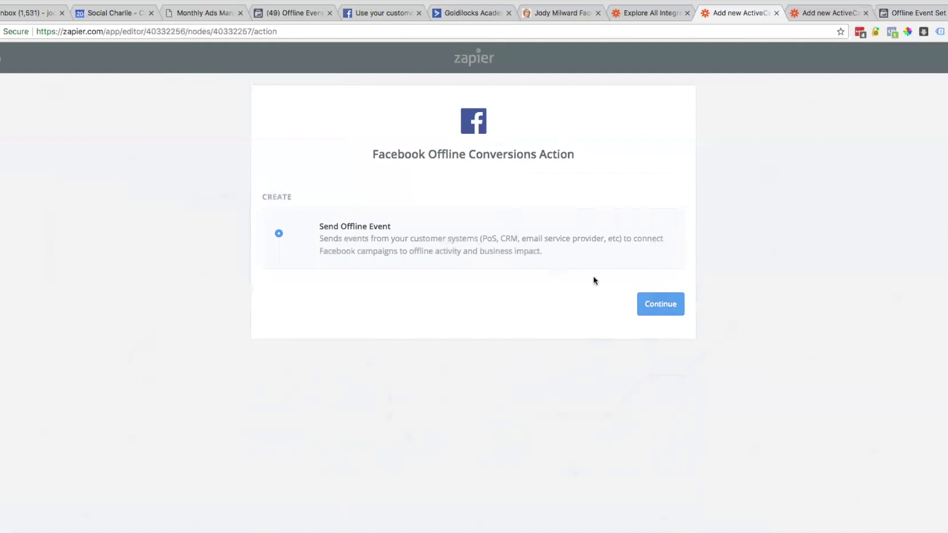
Keep Send Offline Event and connect the Facebook Offline Conversions account used in 2 Zaps
left_click(660, 306)
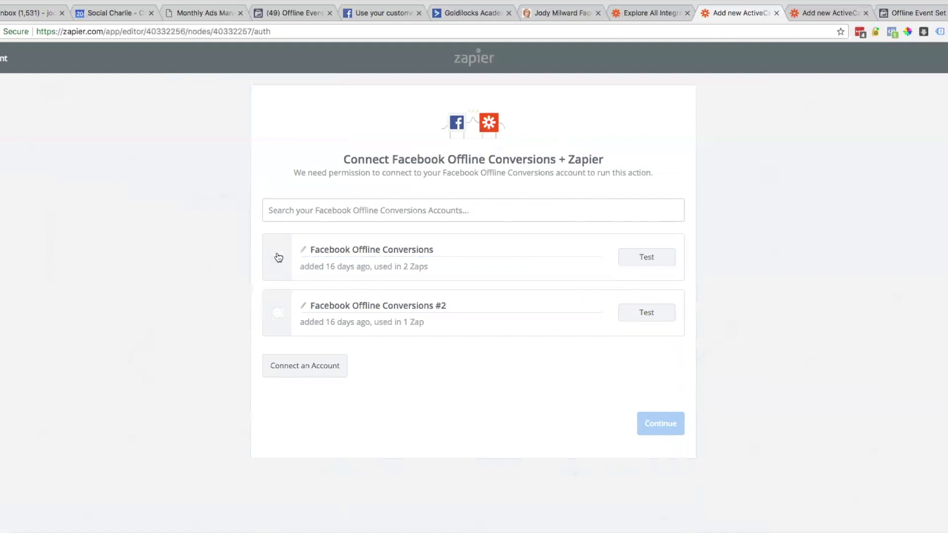
left_click(299, 211)
type("The")
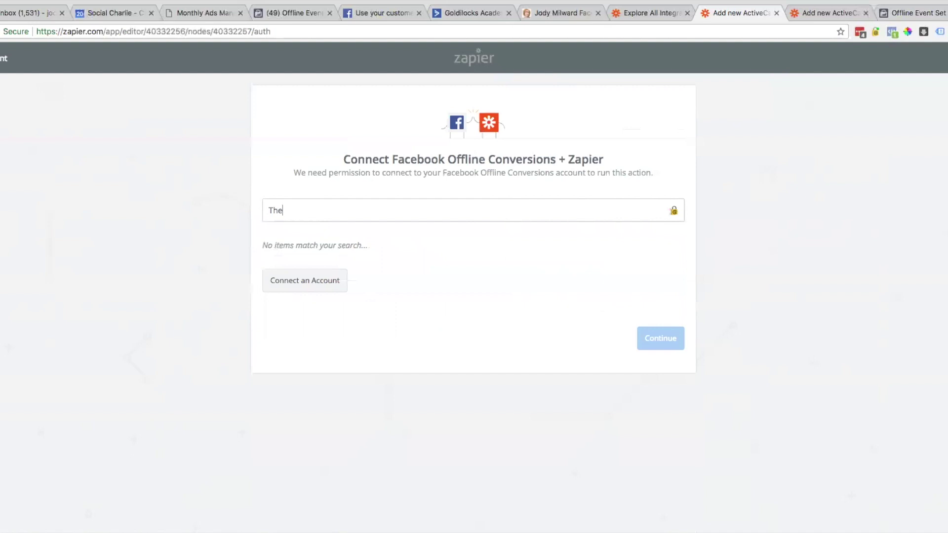
key("BackSpace")
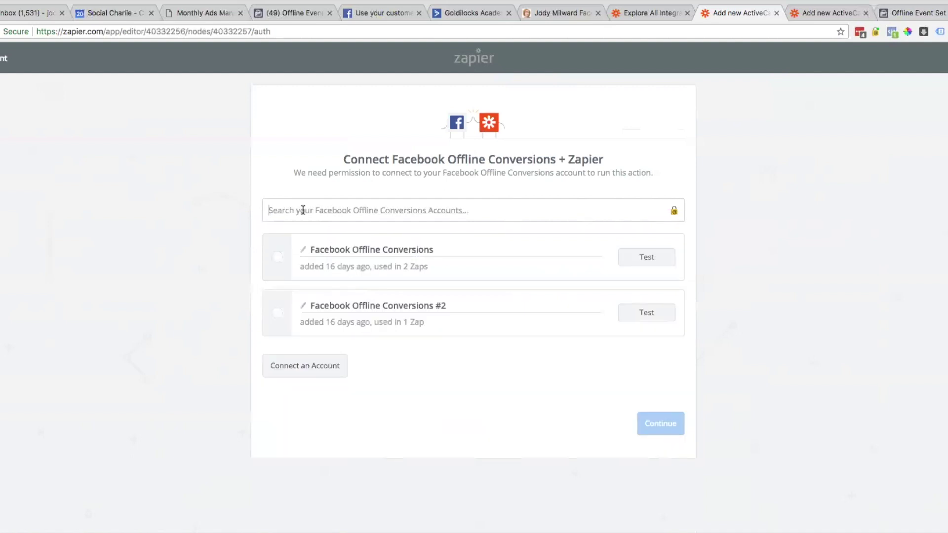
left_click(278, 258)
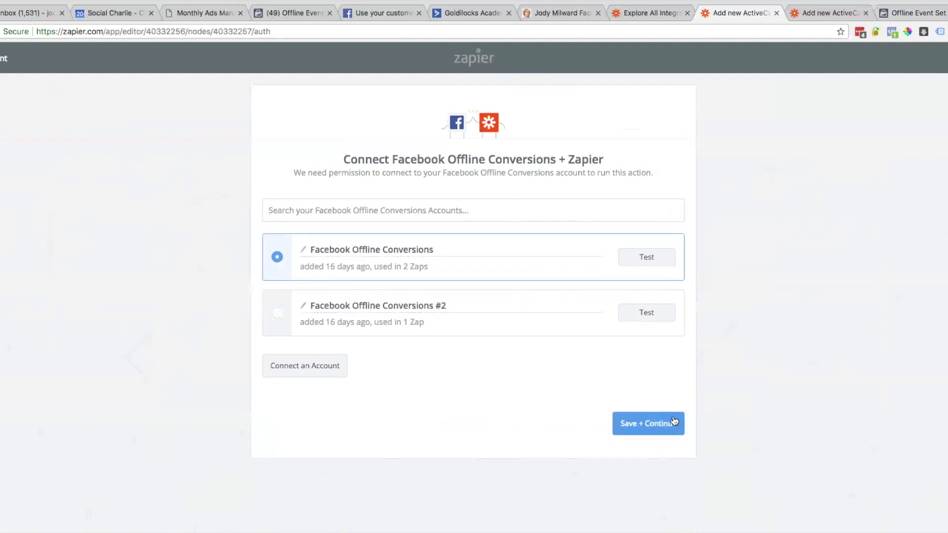
left_click(657, 424)
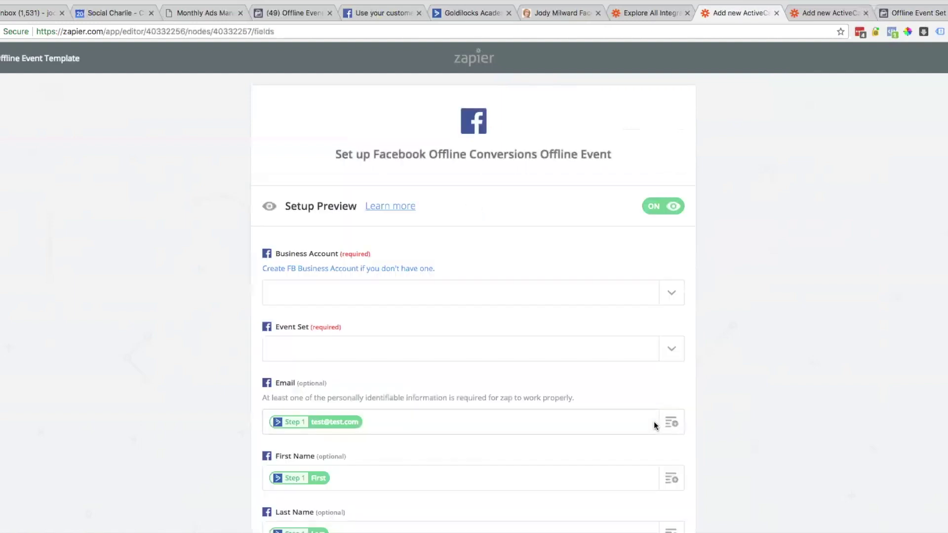
Choose the business account and The Visibility Code Students as the offline event set
left_click(289, 294)
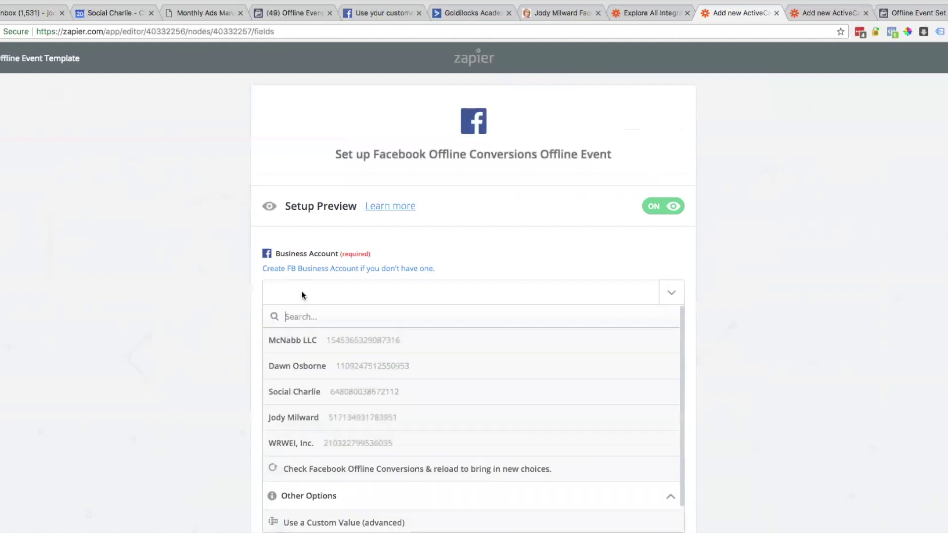
left_click(290, 417)
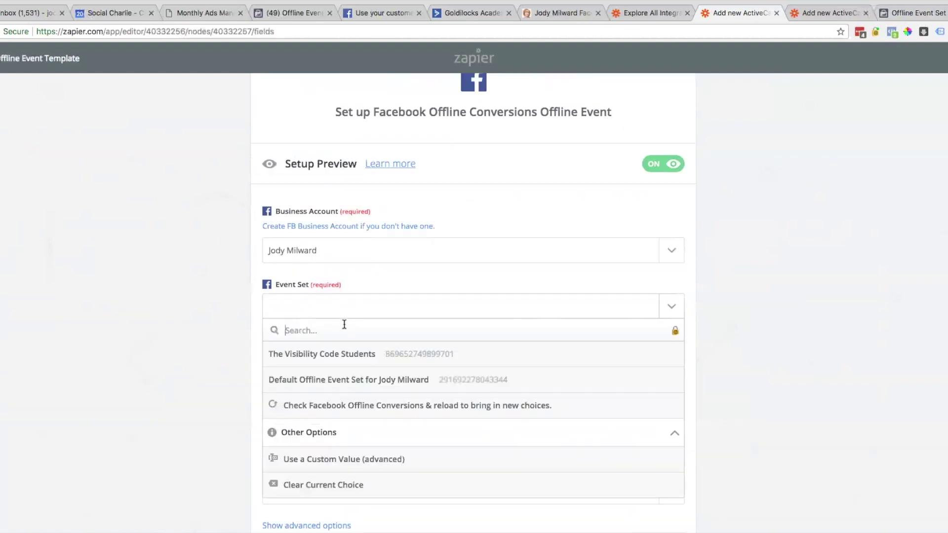
left_click(300, 355)
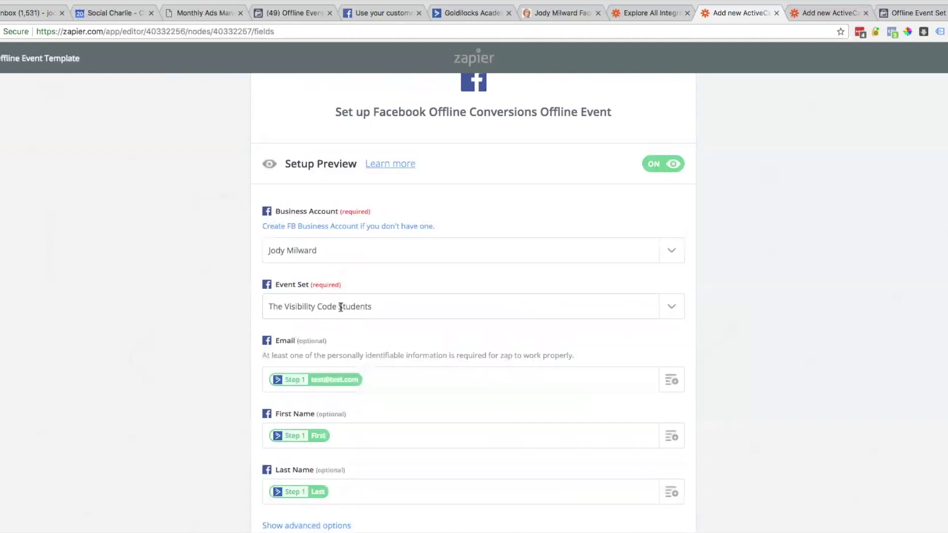
scroll(218, 323, "down", 2)
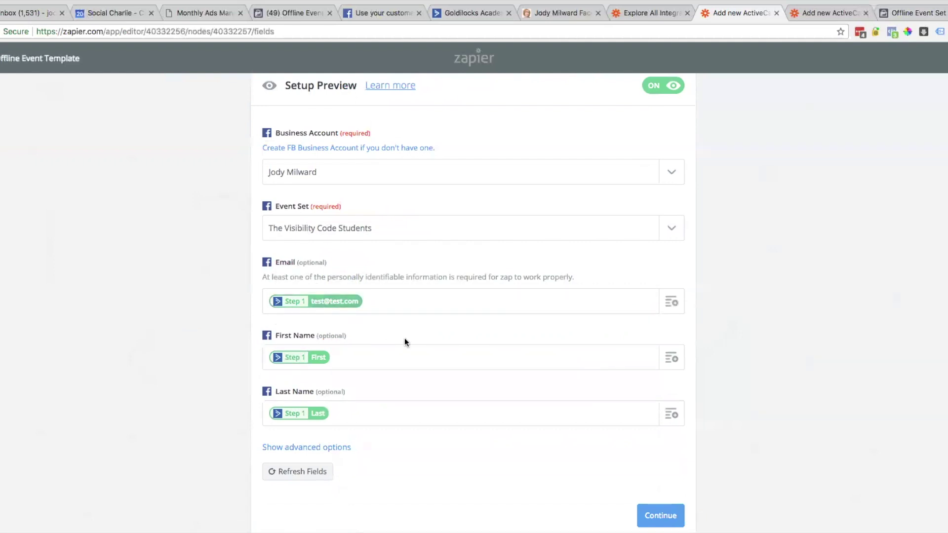
scroll(407, 337, "down", 1)
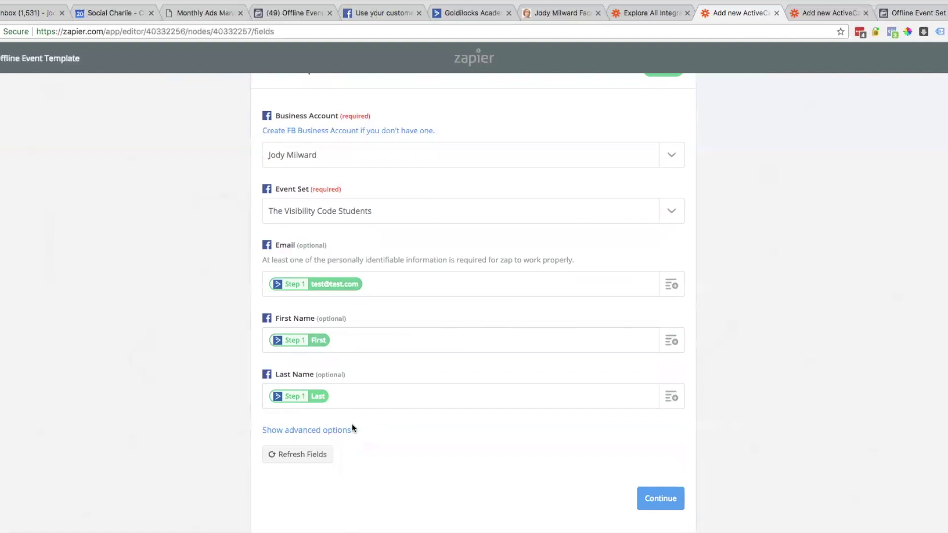
Reveal the optional customer fields and map the contact's phone number into Phone
left_click(285, 429)
scroll(194, 428, "down", 3)
scroll(194, 428, "down", 3)
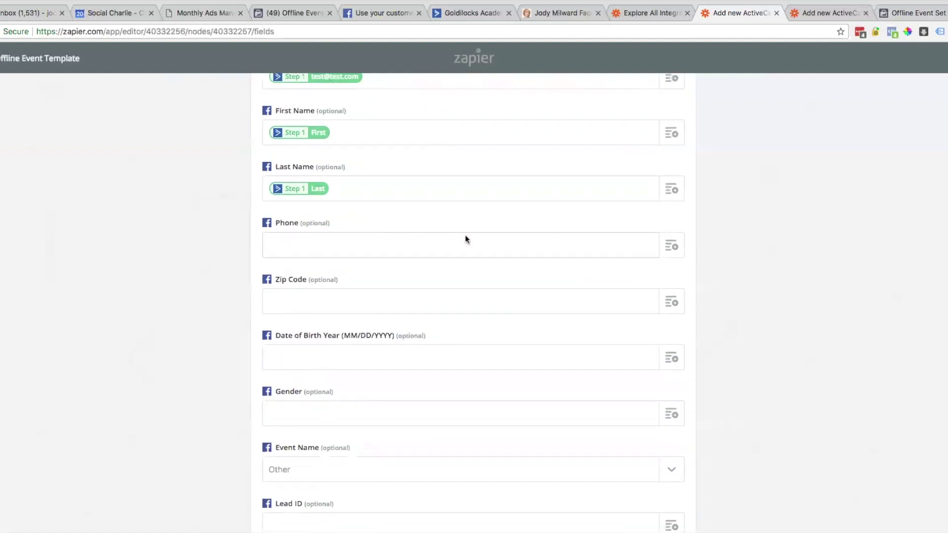
left_click(670, 246)
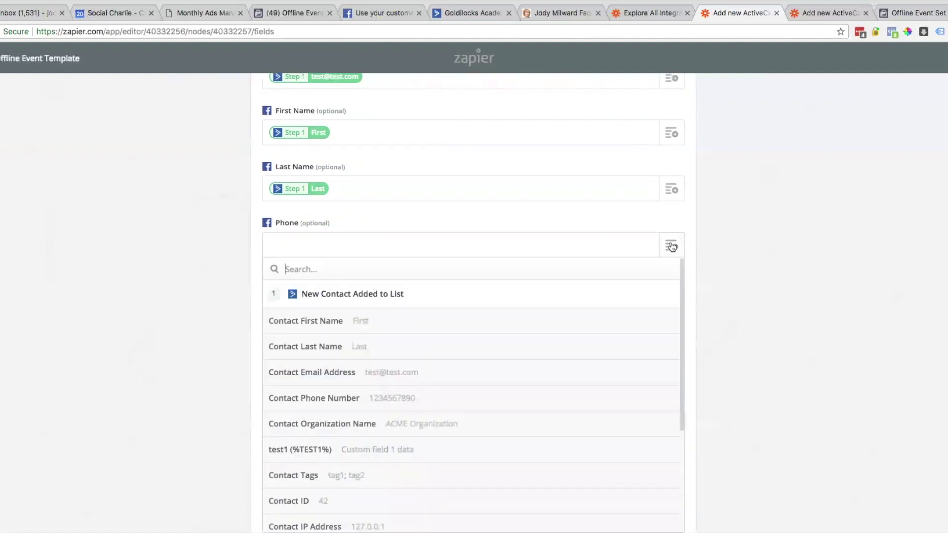
left_click(321, 398)
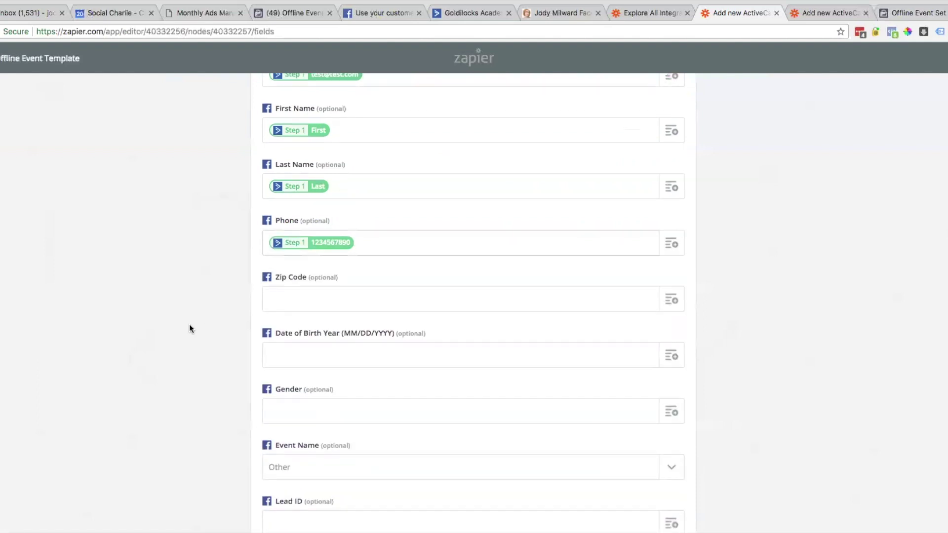
scroll(189, 326, "down", 1)
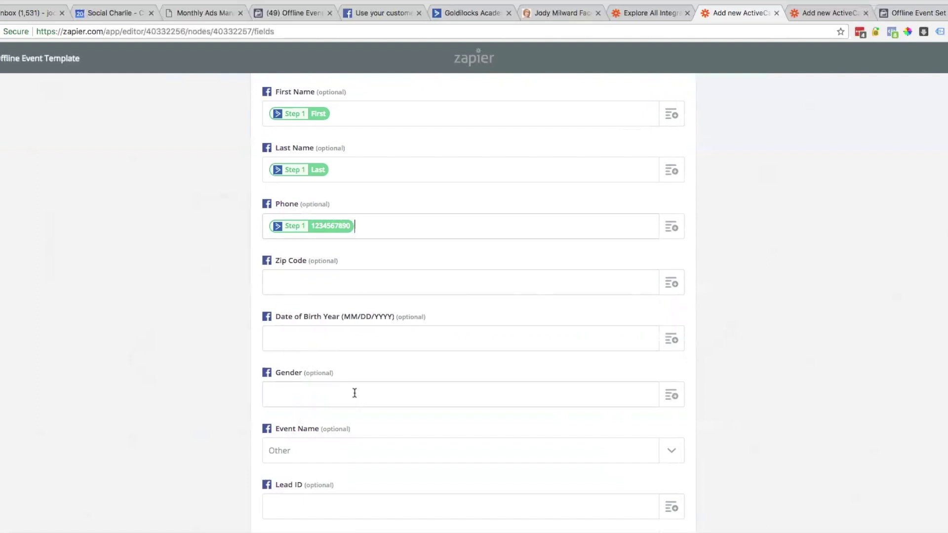
scroll(353, 392, "down", 1)
scroll(354, 392, "up", 5)
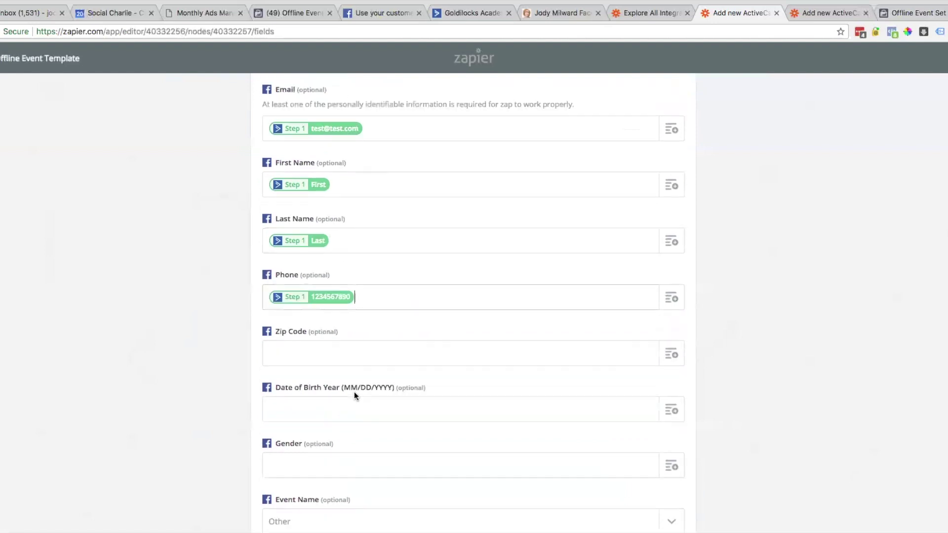
scroll(354, 392, "up", 1)
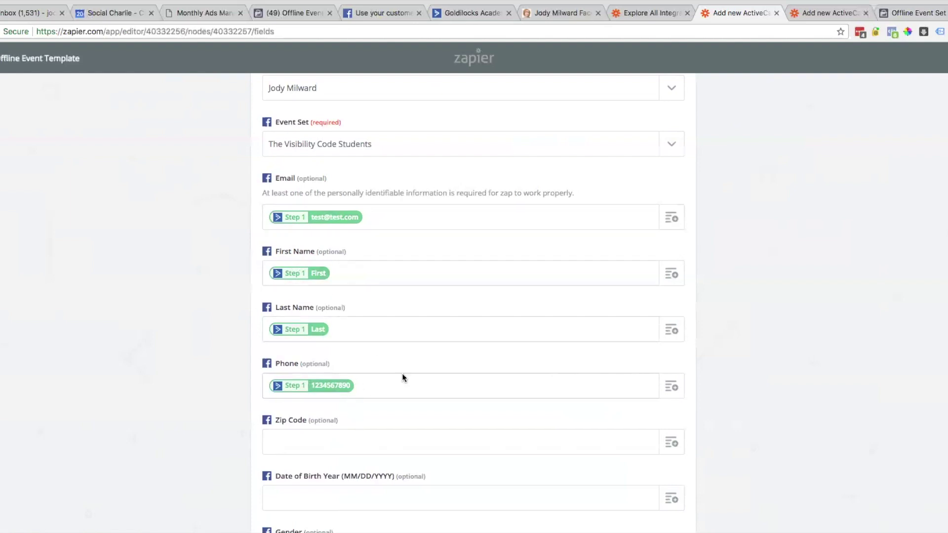
scroll(405, 413, "down", 3)
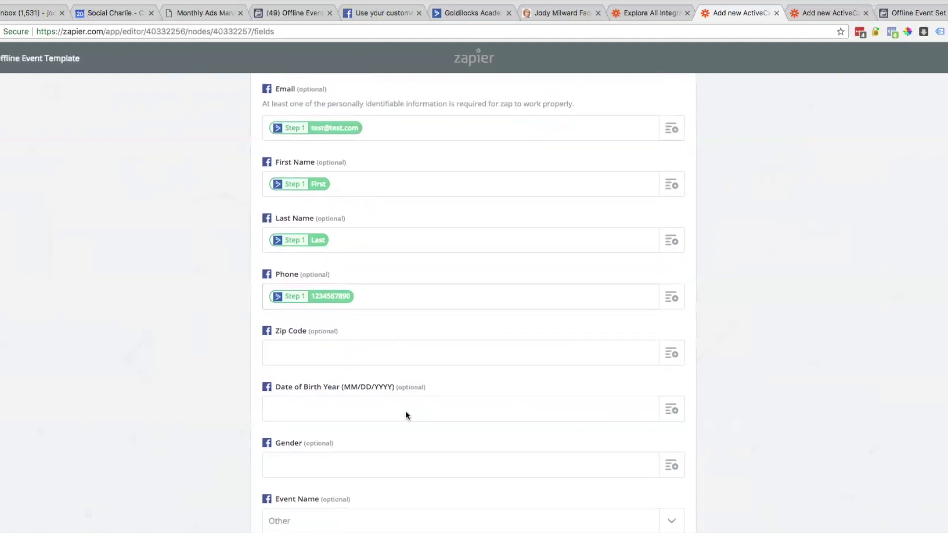
scroll(405, 414, "down", 1)
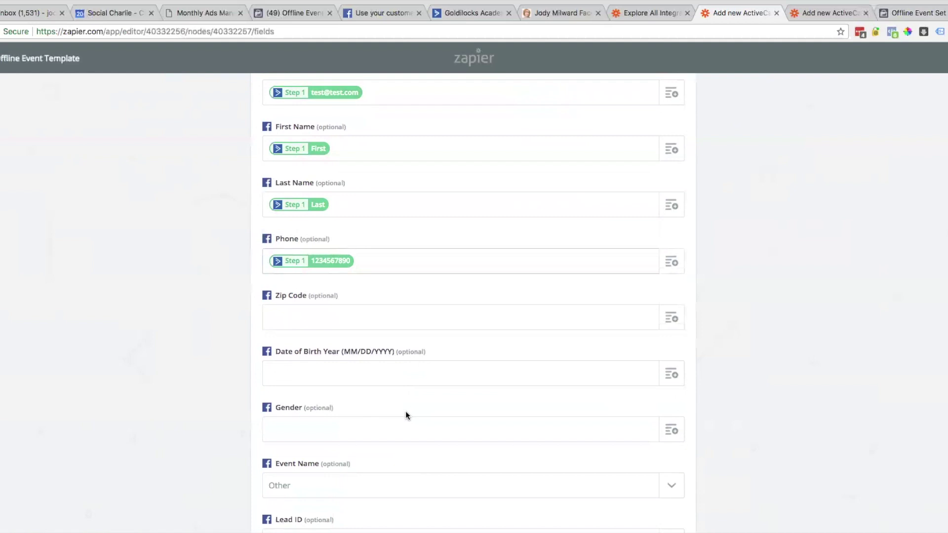
scroll(418, 415, "up", 5)
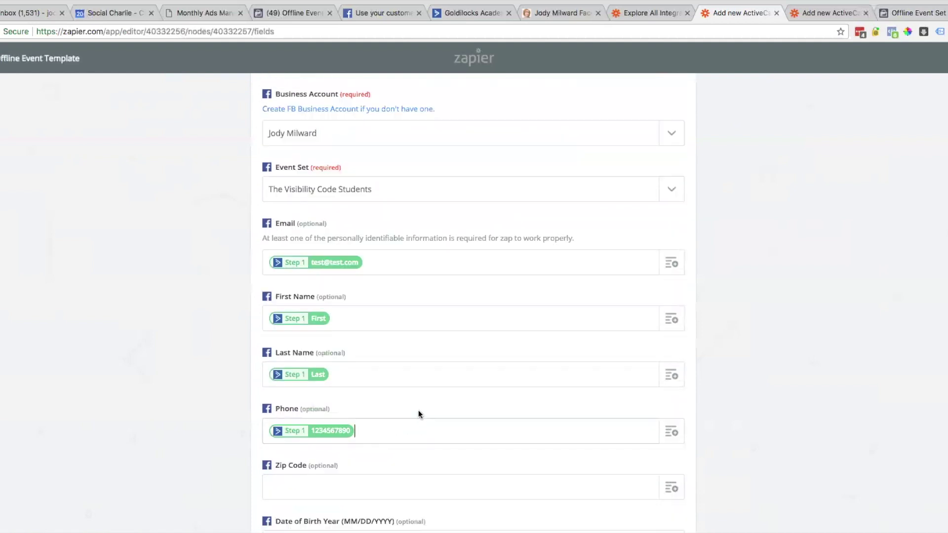
scroll(495, 393, "down", 13)
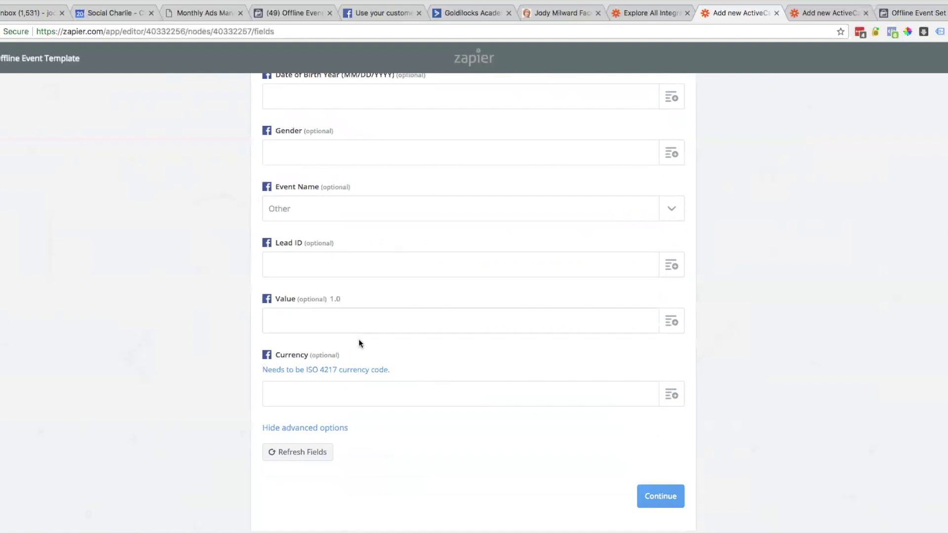
Enter Value 10,000 and Currency USD for the offline event
left_click(280, 318)
type("10,000")
left_click(287, 398)
type("USD")
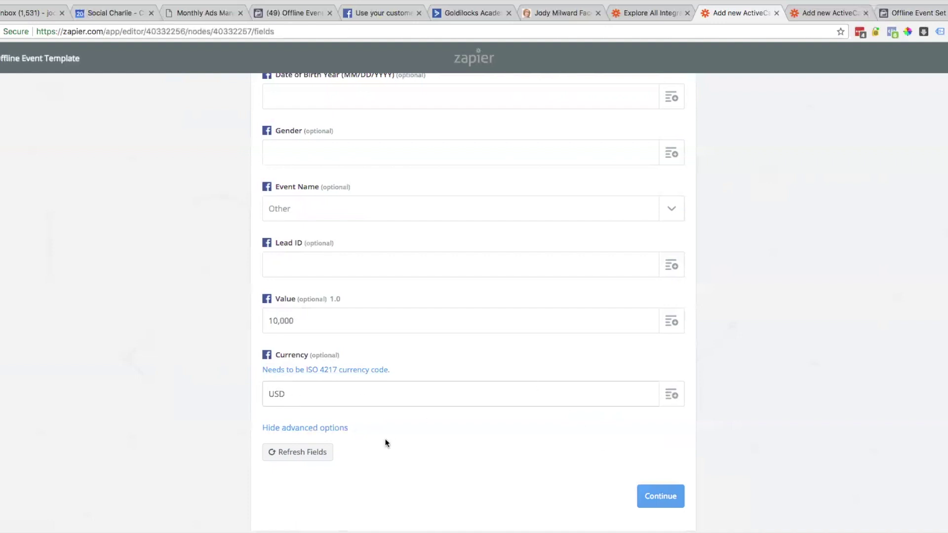
left_click(661, 496)
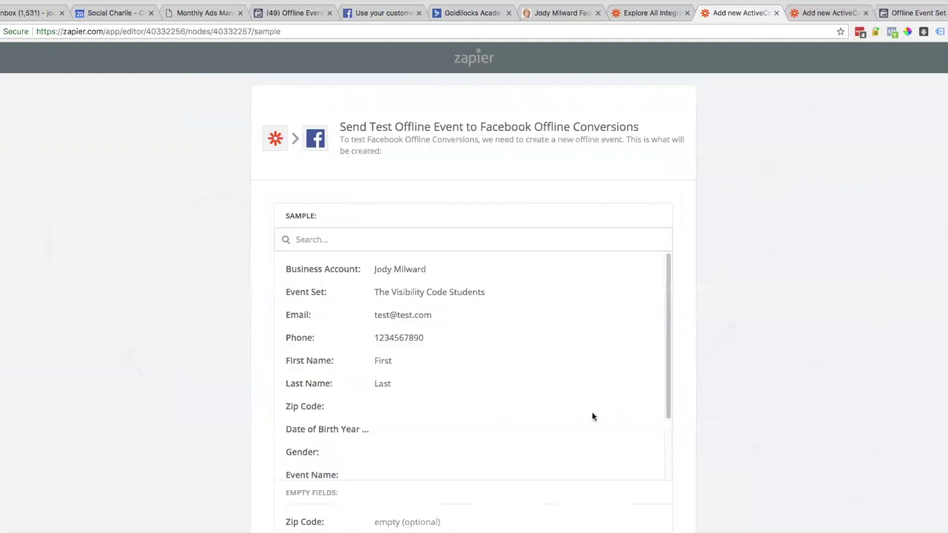
Send a test offline event to Facebook Offline Conversions, then finish the zap so it switches on
scroll(499, 413, "down", 3)
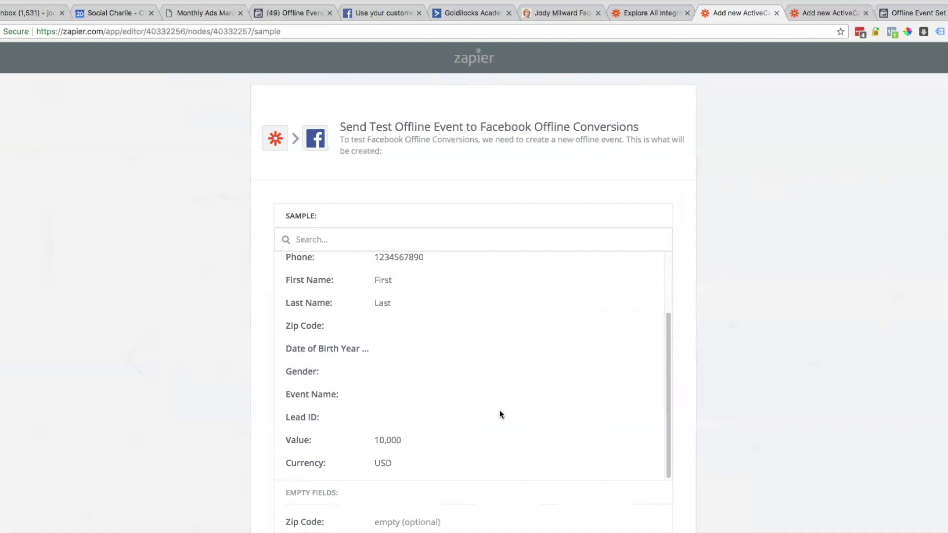
scroll(499, 413, "down", 3)
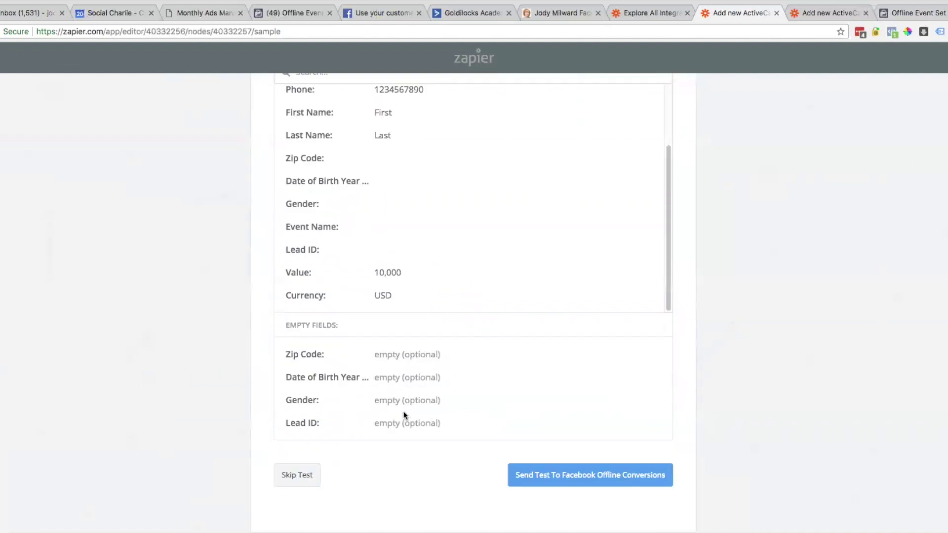
scroll(425, 468, "down", 1)
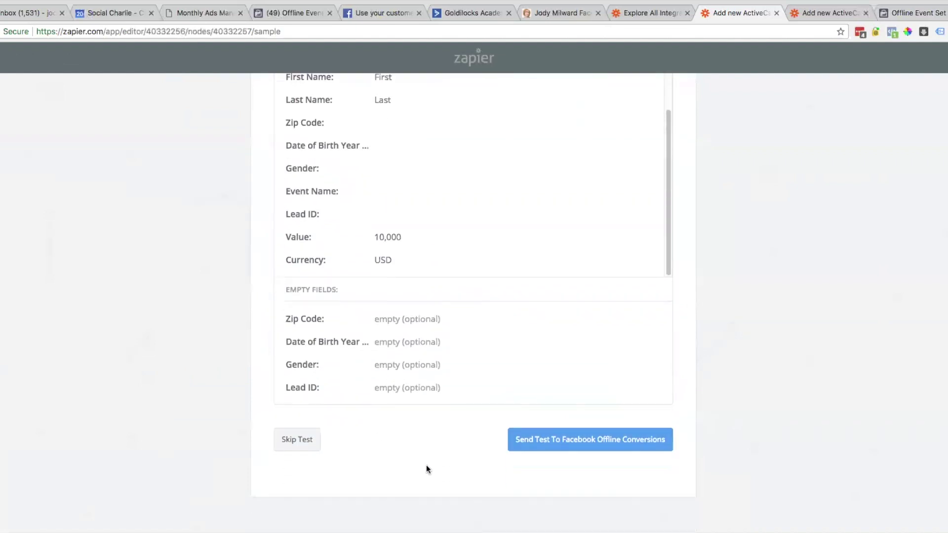
left_click(571, 441)
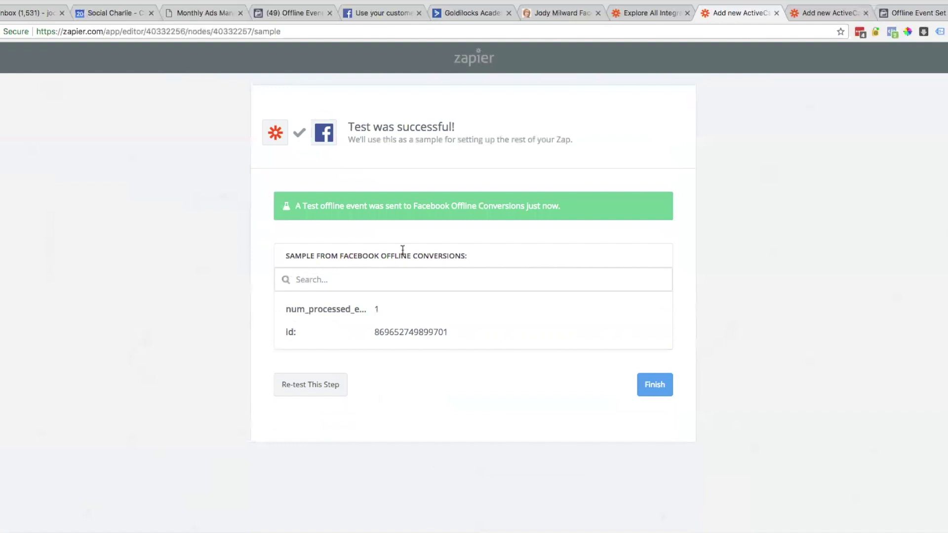
left_click(649, 385)
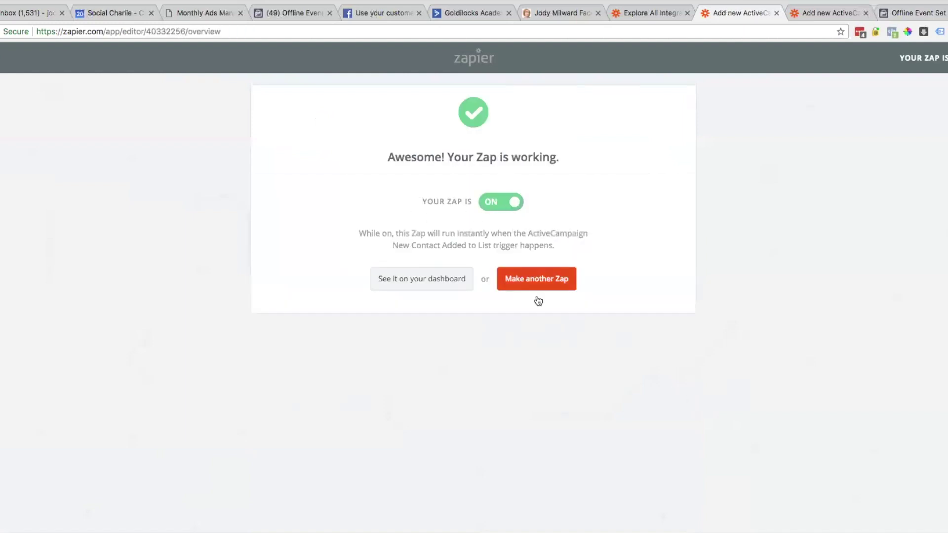
Add the prefix 'The Visibility Code Students' to the zap's name, then go to the zaps dashboard
left_click(6, 96)
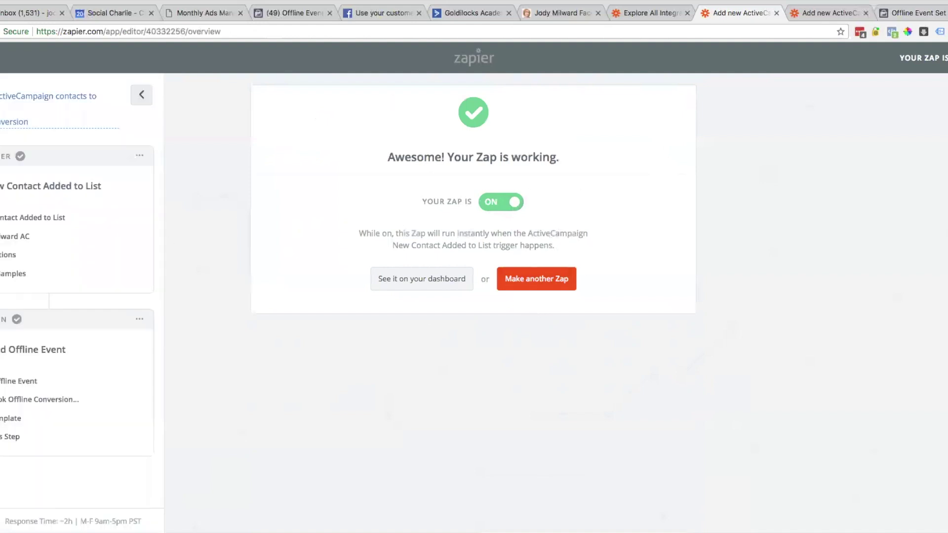
left_click(21, 116)
left_click(61, 95)
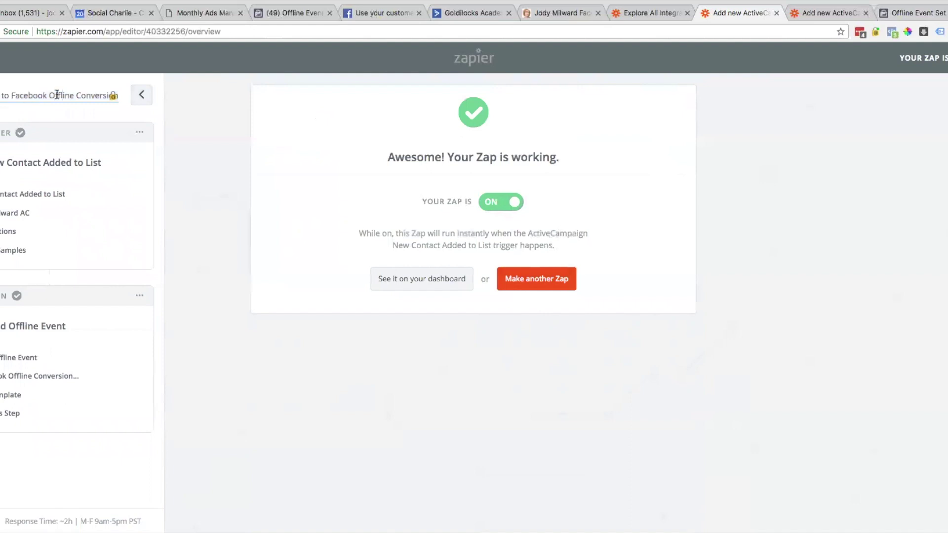
left_click_drag(102, 92, 12, 94)
left_click(113, 95)
key("Left")
key("Left")
key("Left")
key("Left")
key("Left")
key("Left")
key("Left")
key("Left")
key("Left")
key("Left")
key("Left")
key("Left")
key("Left")
key("Left")
key("Left")
key("Left")
key("Left")
key("Left")
key("Left")
key("Left")
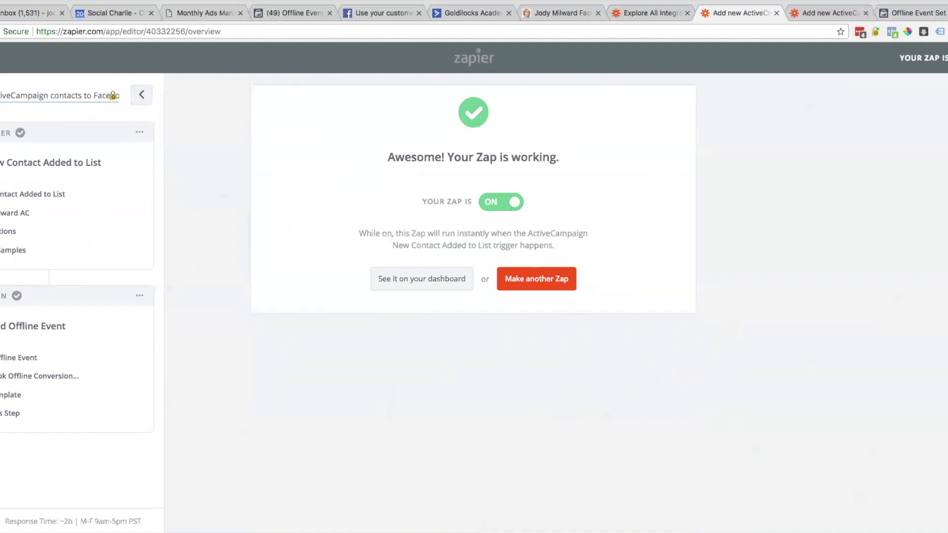
key("Left")
key("Left")
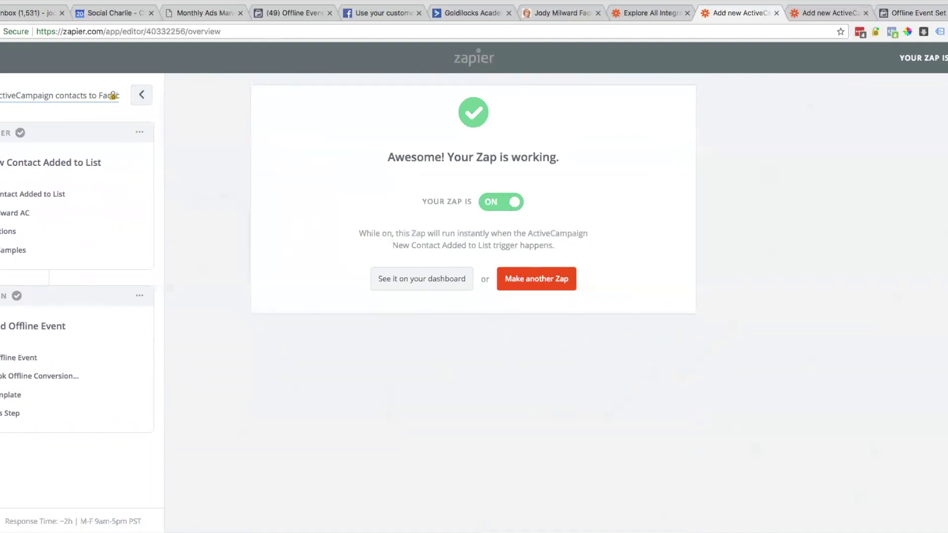
type("The V")
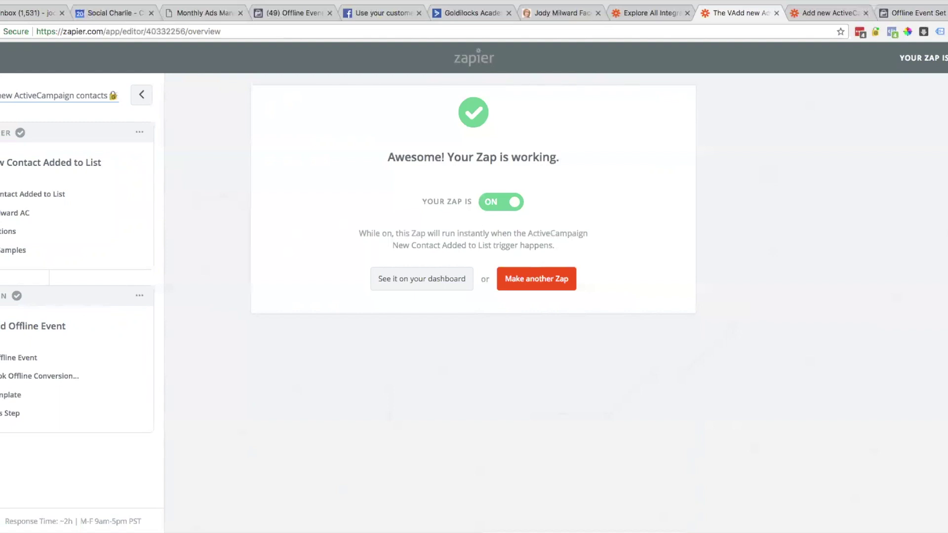
type("i")
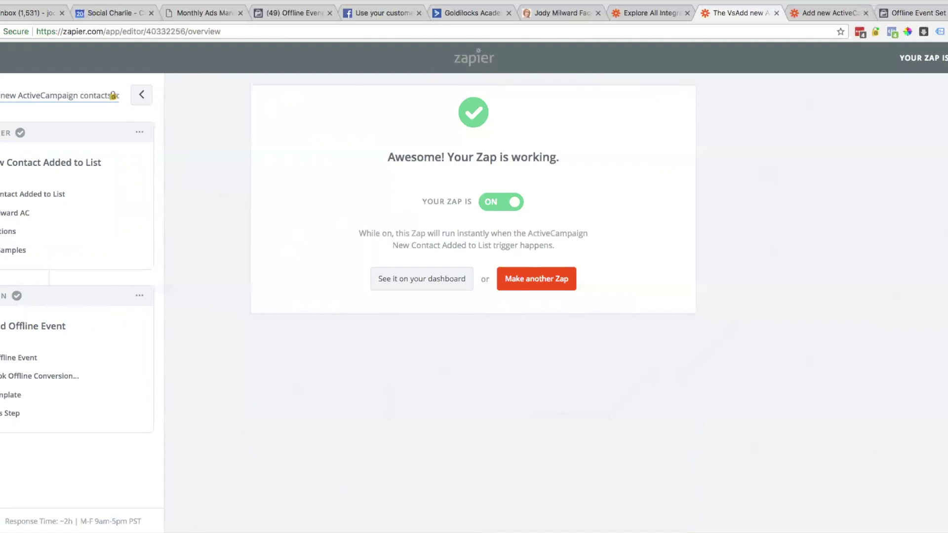
type("sibility ")
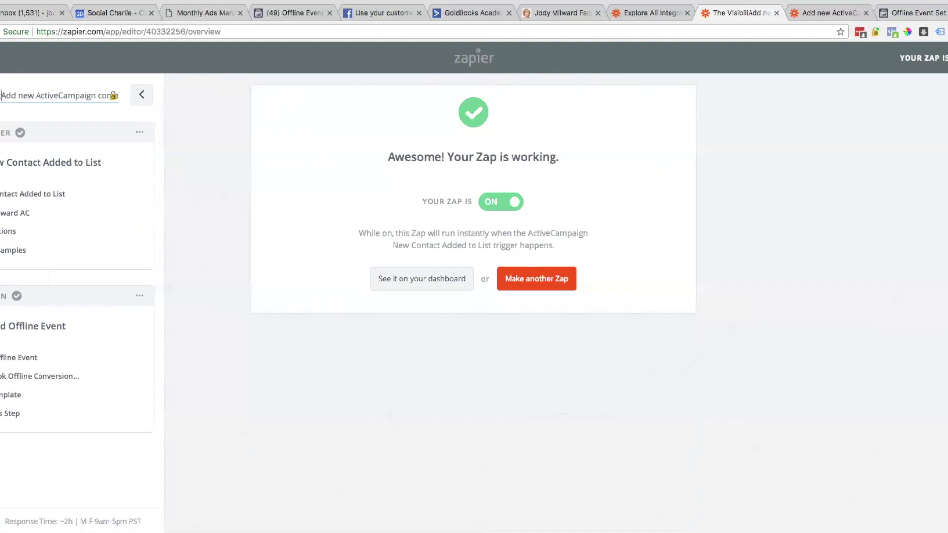
type("Code Studen")
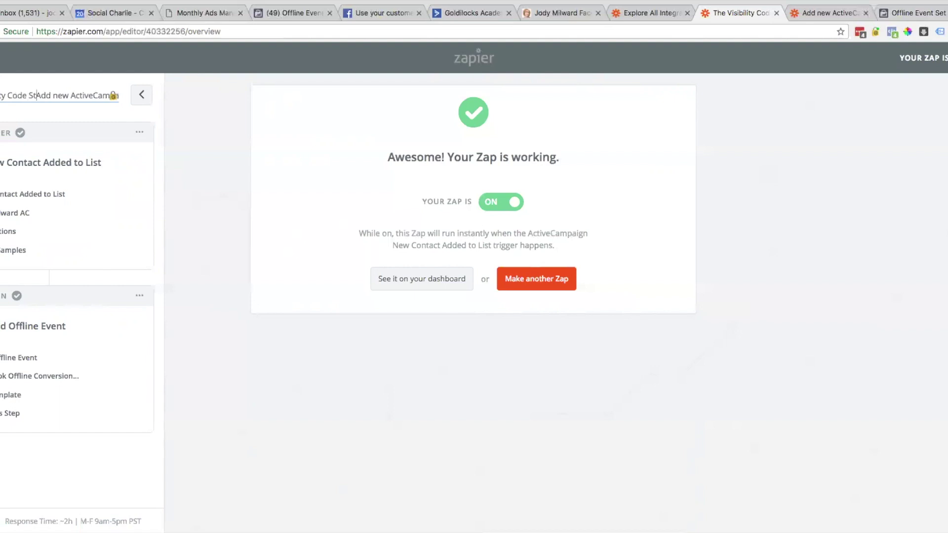
type("ts")
left_click(417, 289)
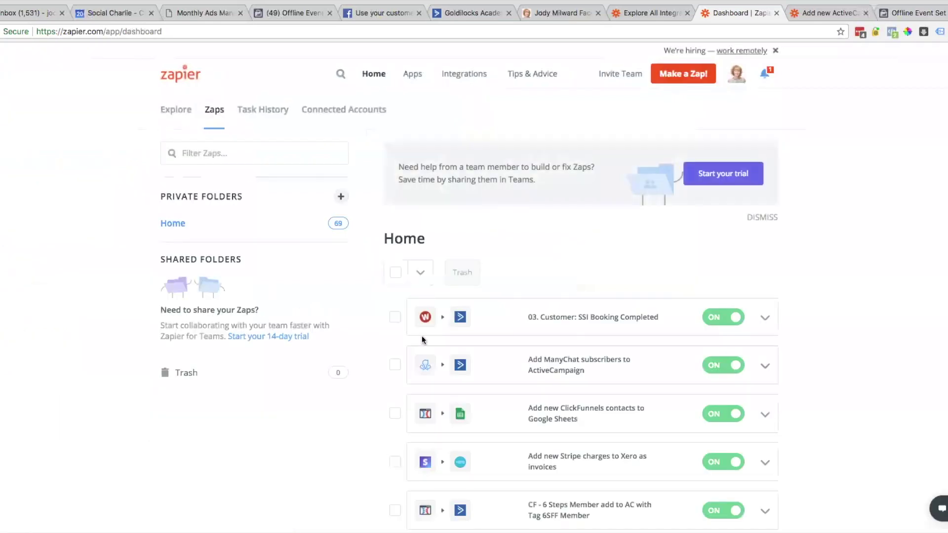
Scroll down the Home zap list to the renamed Visibility Code Students zap
scroll(474, 355, "down", 4)
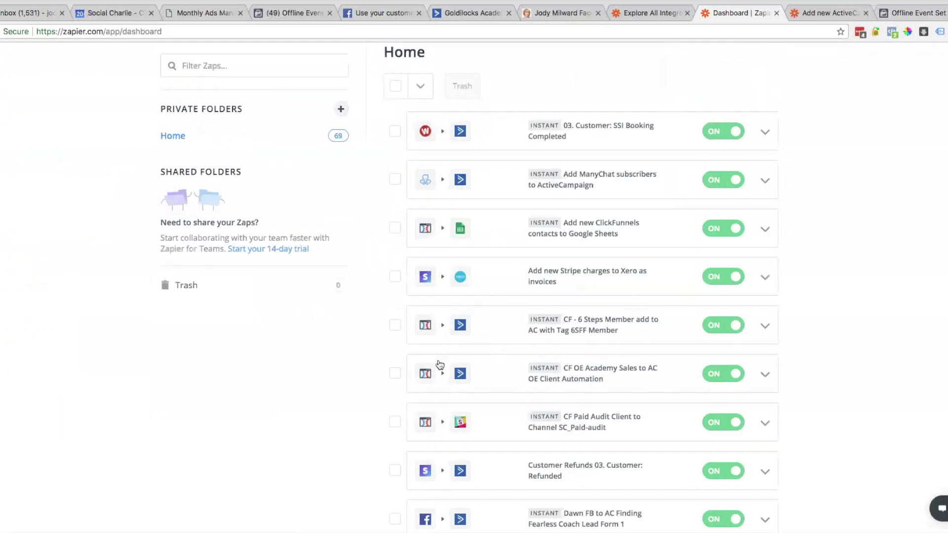
scroll(446, 363, "down", 2)
scroll(450, 360, "down", 3)
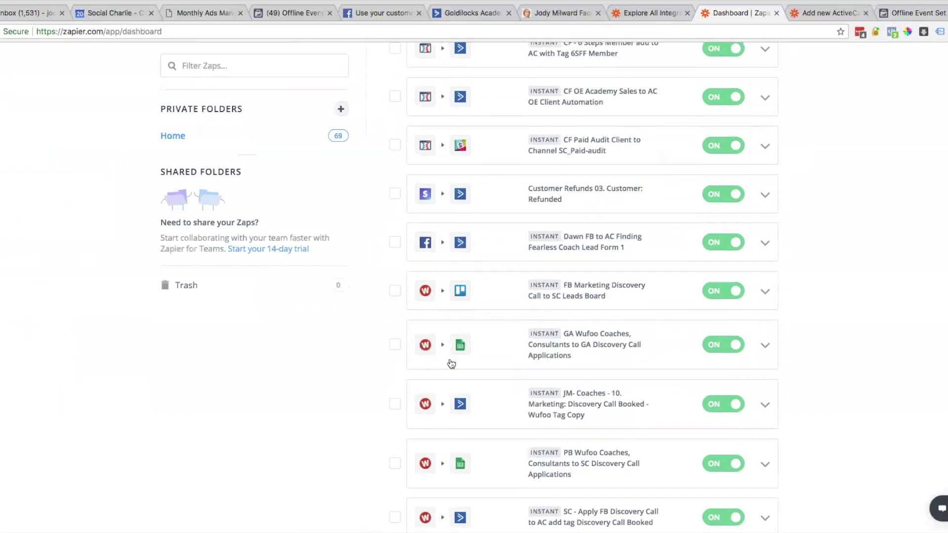
scroll(451, 364, "down", 4)
scroll(451, 364, "down", 7)
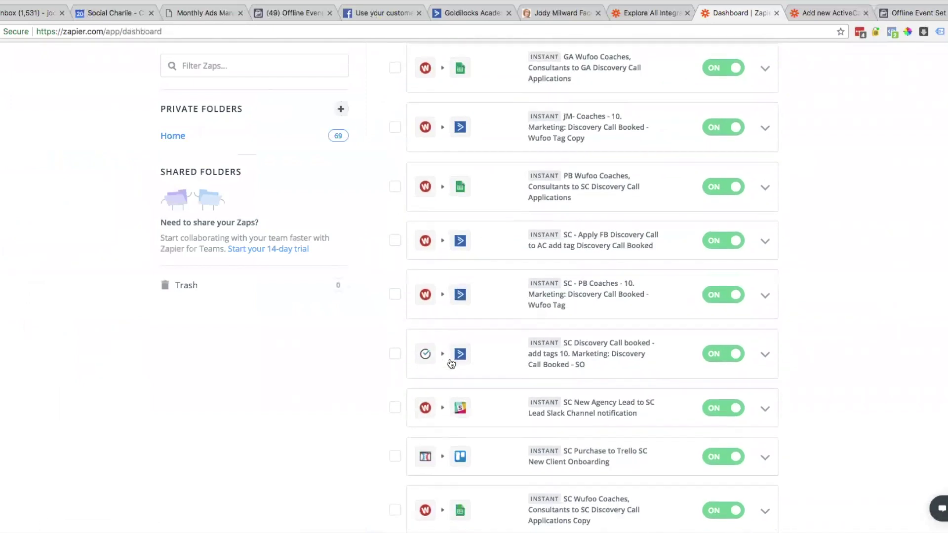
scroll(451, 364, "down", 1)
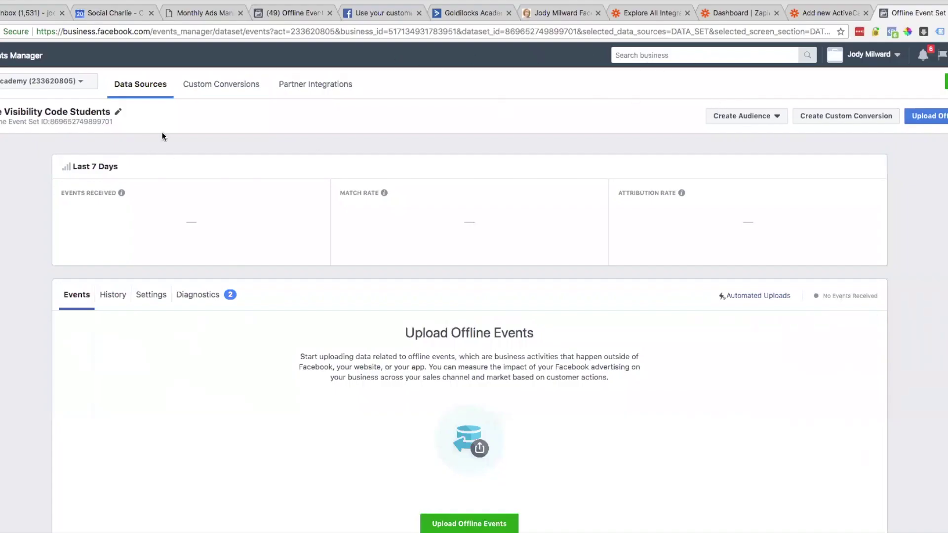
Reload The Visibility Code Students event set page until uploaded events show as processing
key("super+r")
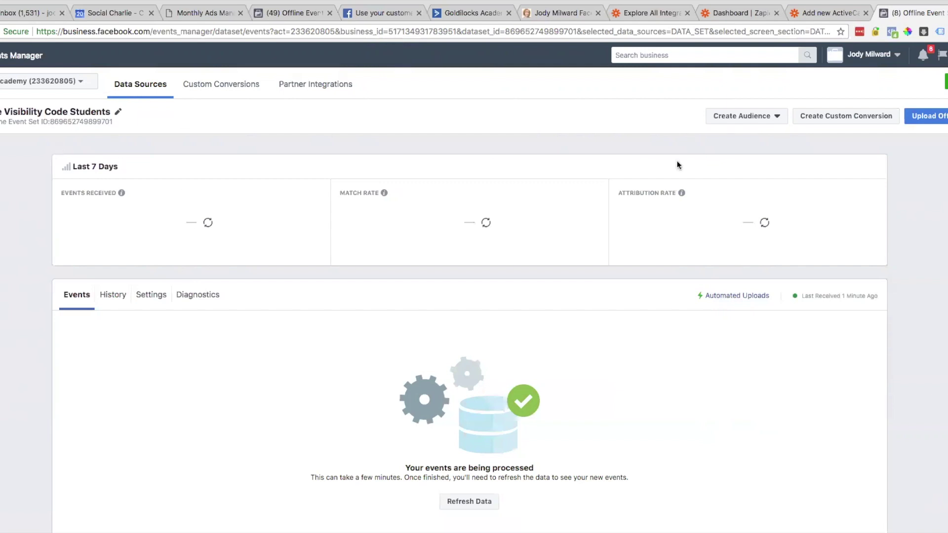
mouse_move(203, 224)
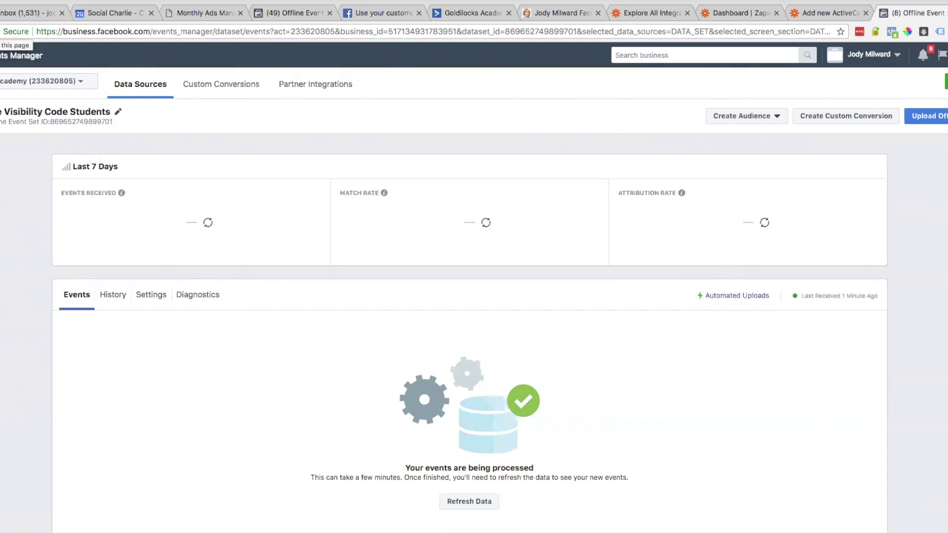
key("super+r")
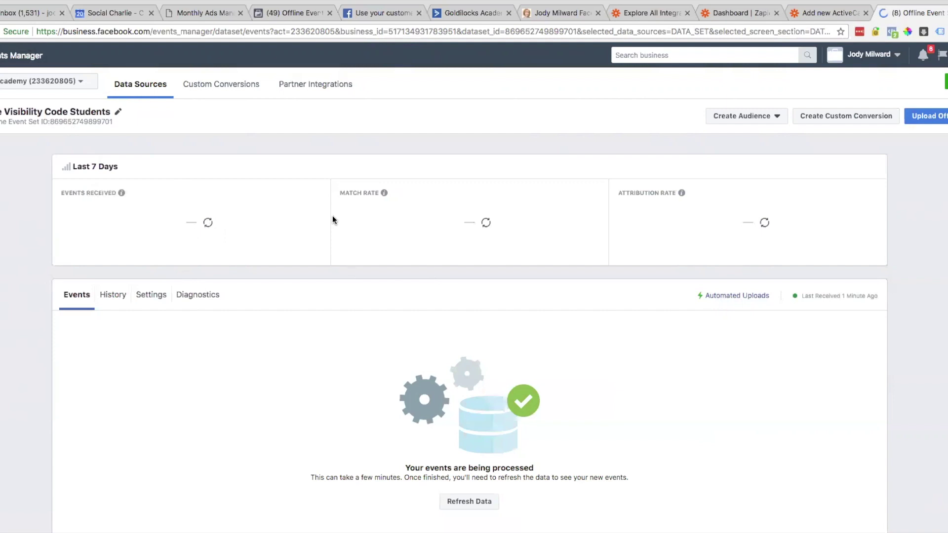